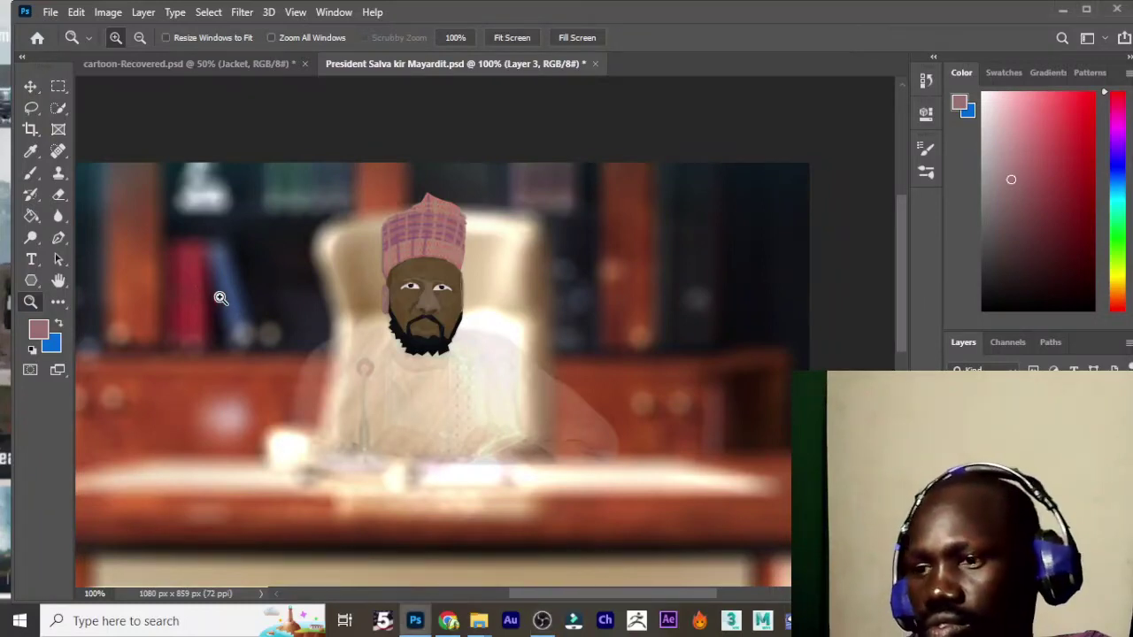
Step: With a slightly larger brush, paint pink over the lower-left background and the area around the hat
key("b")
key("bracketright")
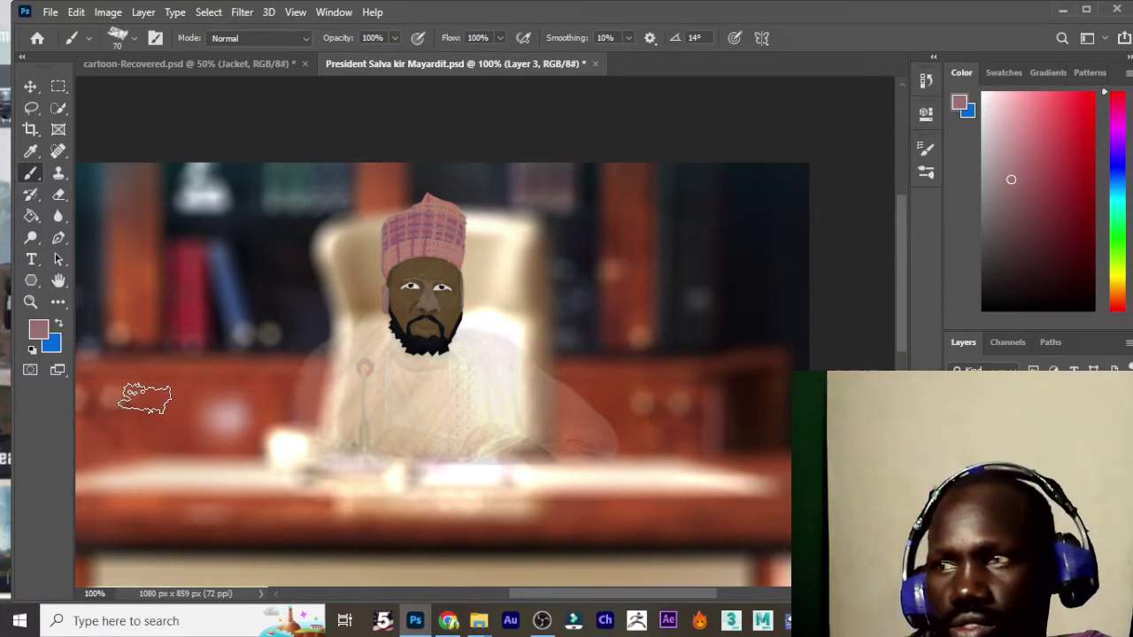
mouse_move(120, 400)
left_mouse_down()
mouse_move(249, 408)
mouse_move(101, 443)
mouse_move(240, 303)
mouse_move(343, 283)
left_mouse_up()
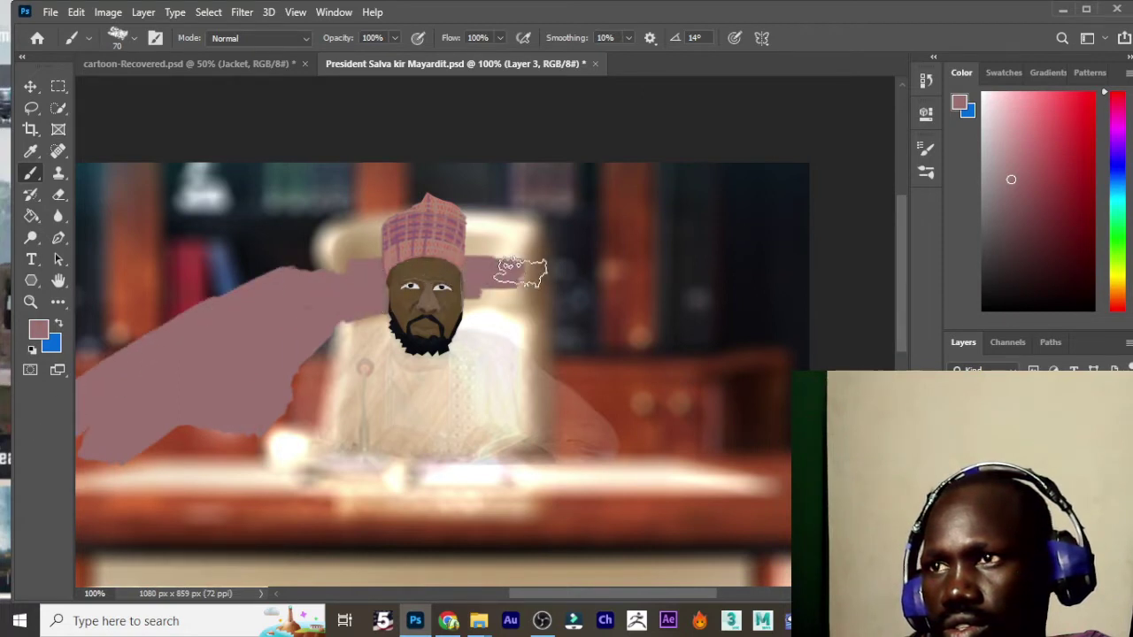
left_click_drag(489, 249, 454, 217)
mouse_move(339, 270)
left_mouse_down()
mouse_move(291, 239)
mouse_move(543, 197)
mouse_move(510, 179)
mouse_move(587, 233)
mouse_move(539, 271)
mouse_move(619, 322)
mouse_move(532, 315)
left_mouse_up()
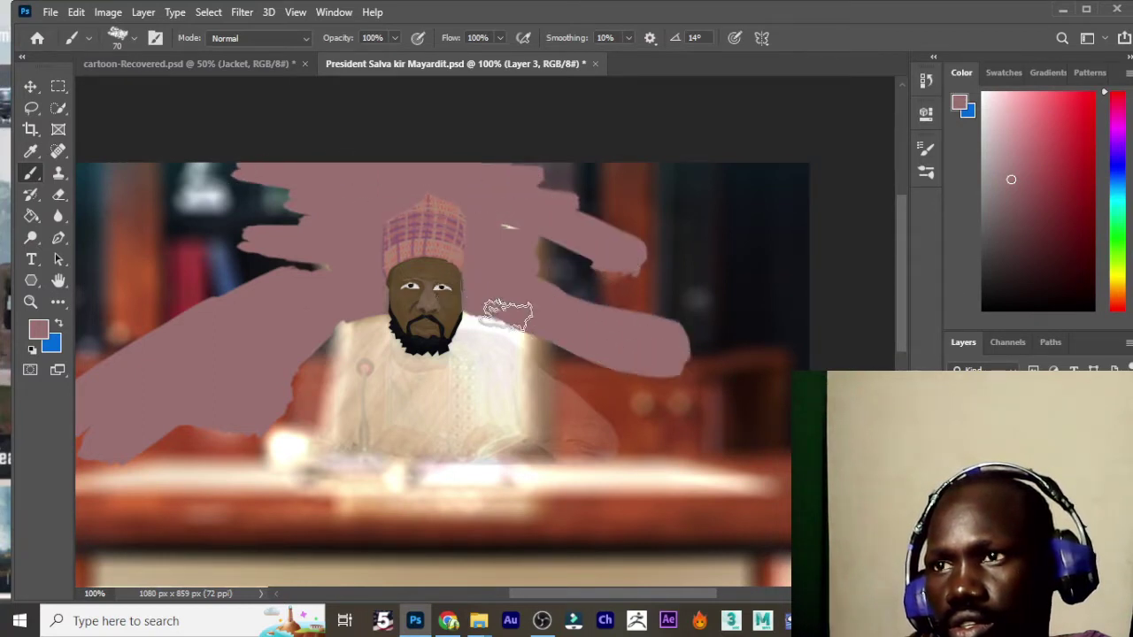
Step: Paint pink over the background beside the man's head and down the right side
left_click_drag(586, 362, 622, 403)
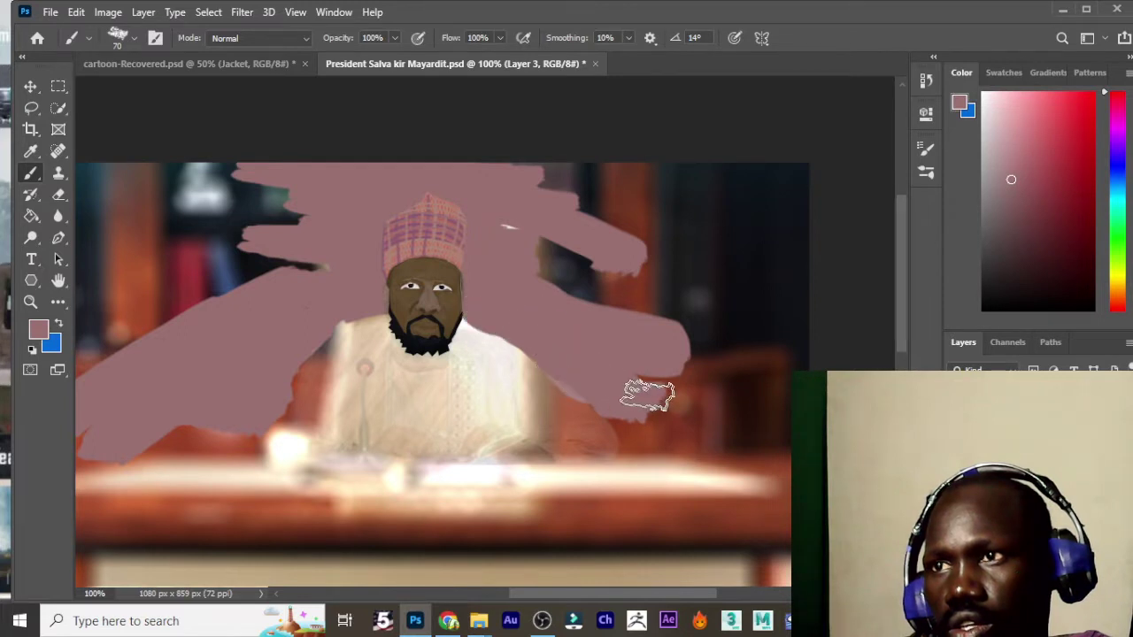
left_click_drag(648, 396, 662, 439)
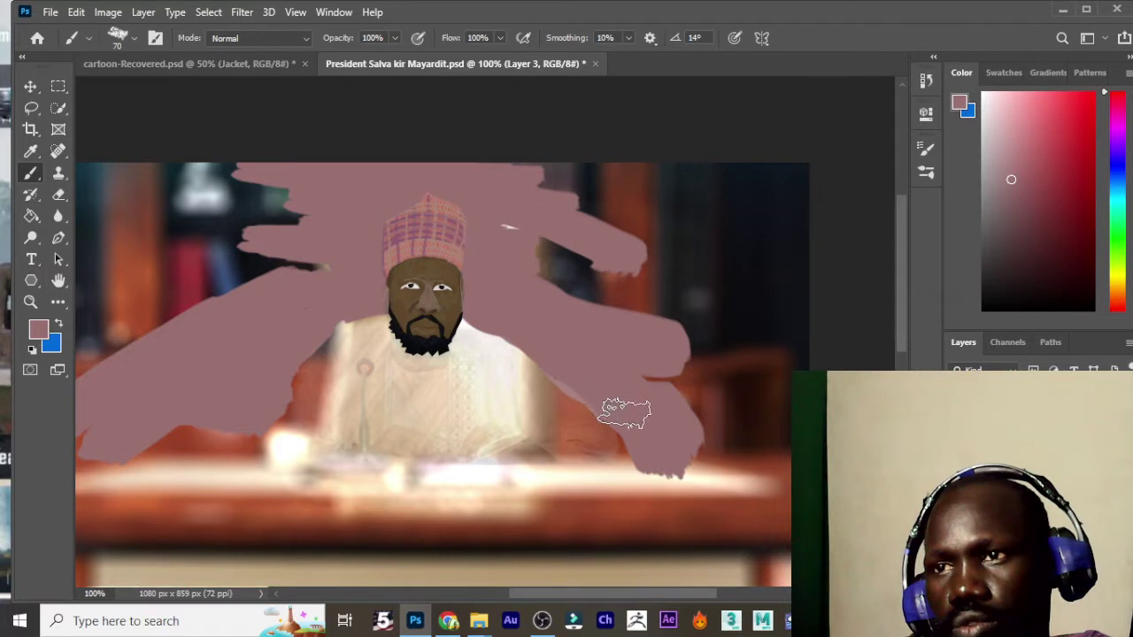
mouse_move(734, 370)
left_mouse_down()
mouse_move(805, 366)
mouse_move(805, 172)
mouse_move(667, 262)
mouse_move(605, 253)
mouse_move(630, 177)
left_mouse_up()
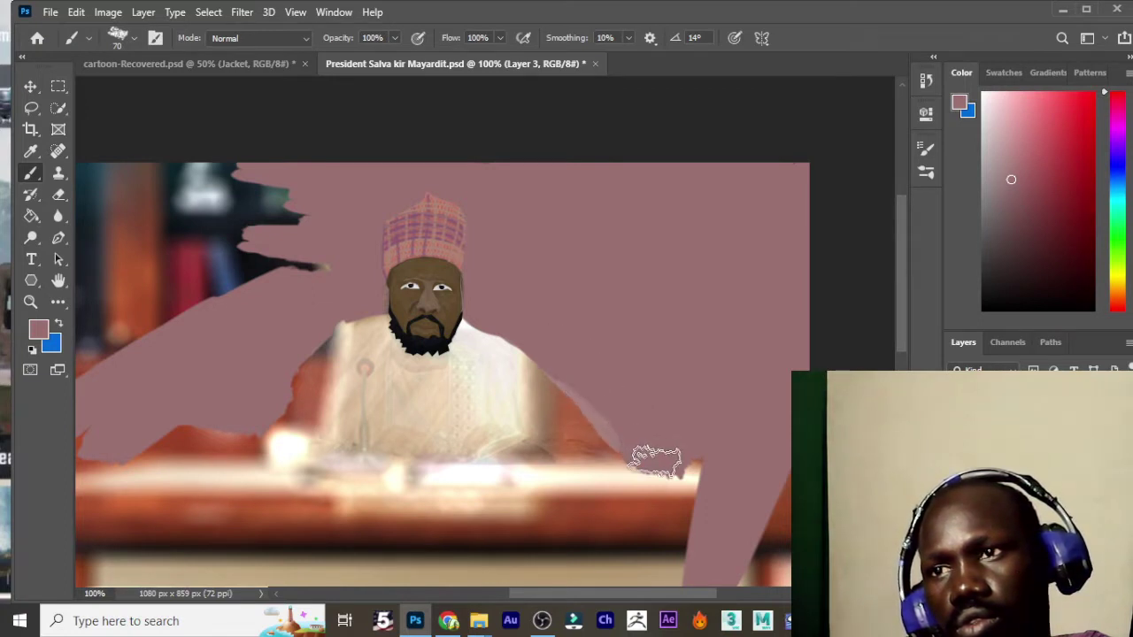
Step: Paint pink over the orange desk strips around the microphone and robe
left_click_drag(659, 482, 696, 392)
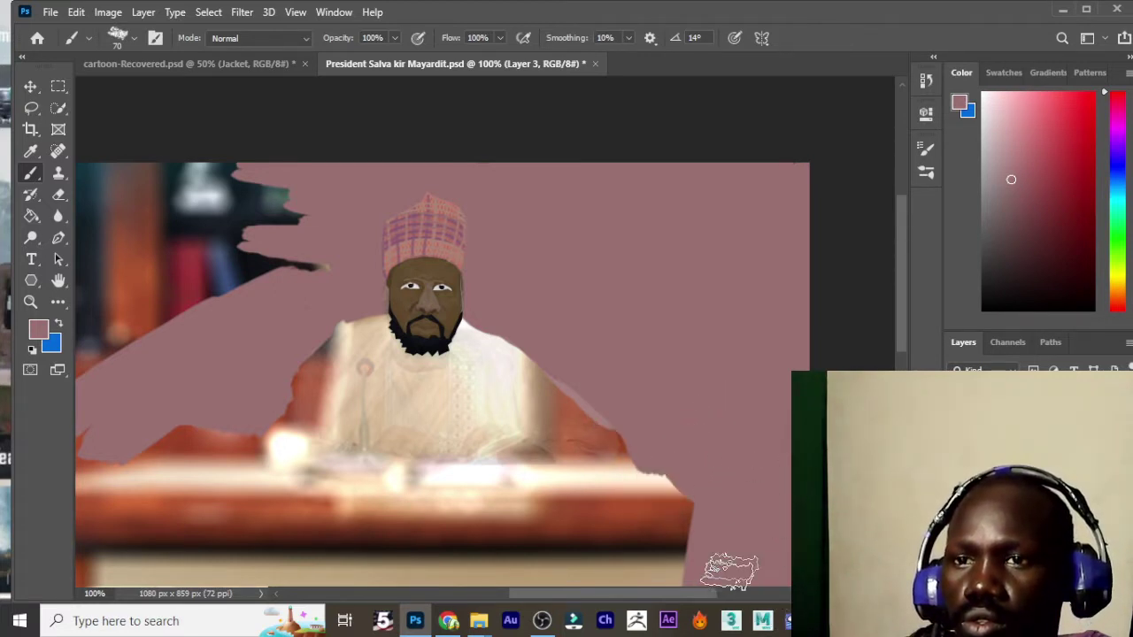
mouse_move(683, 462)
left_mouse_down()
mouse_move(416, 452)
mouse_move(430, 473)
mouse_move(292, 453)
left_mouse_up()
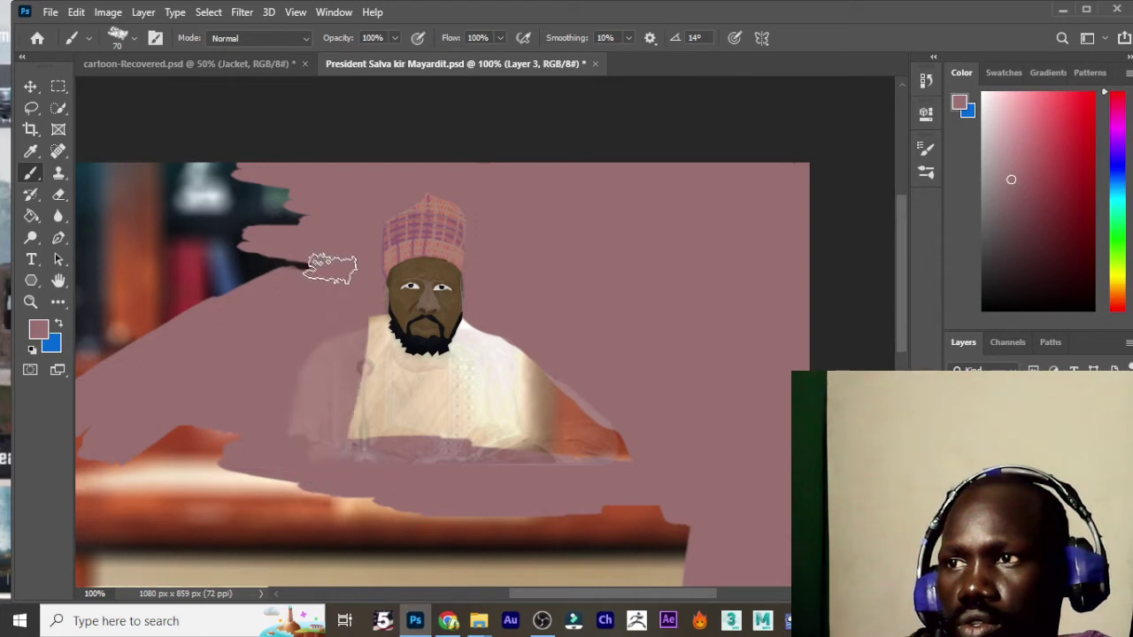
left_click_drag(372, 451, 376, 591)
mouse_move(534, 423)
left_mouse_down()
mouse_move(543, 498)
mouse_move(534, 473)
left_mouse_up()
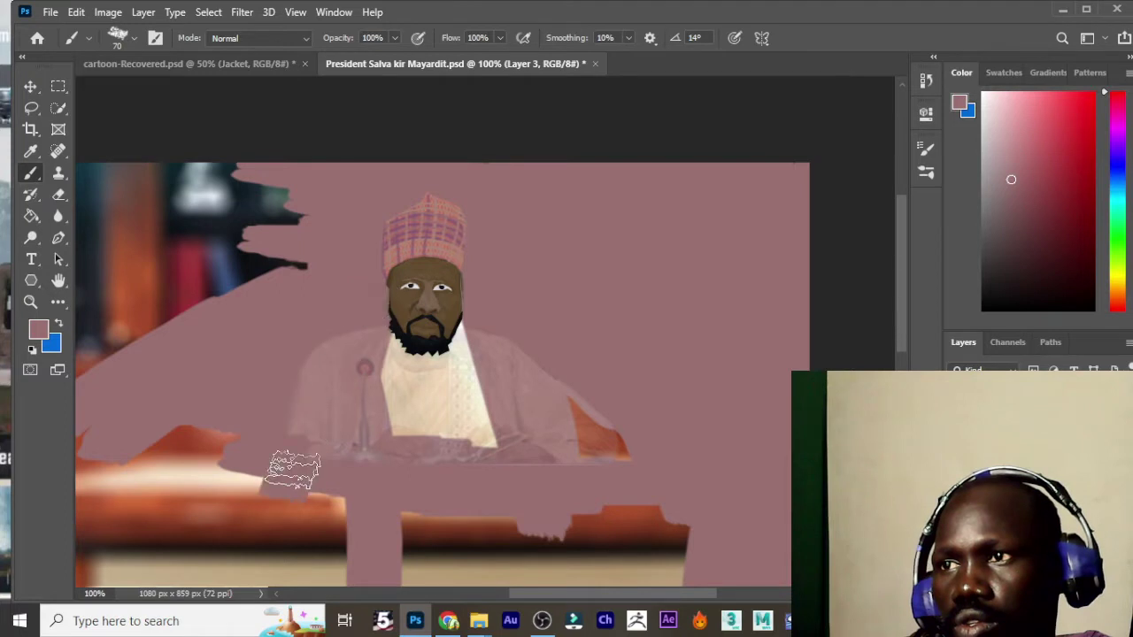
left_click_drag(294, 471, 485, 471)
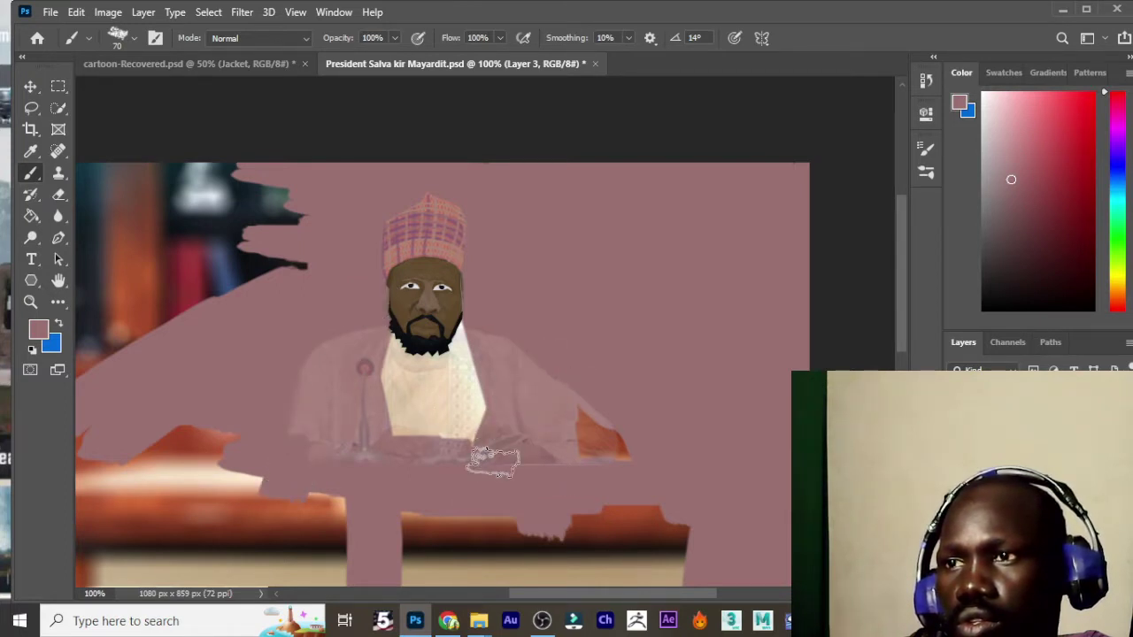
left_click_drag(510, 351, 399, 549)
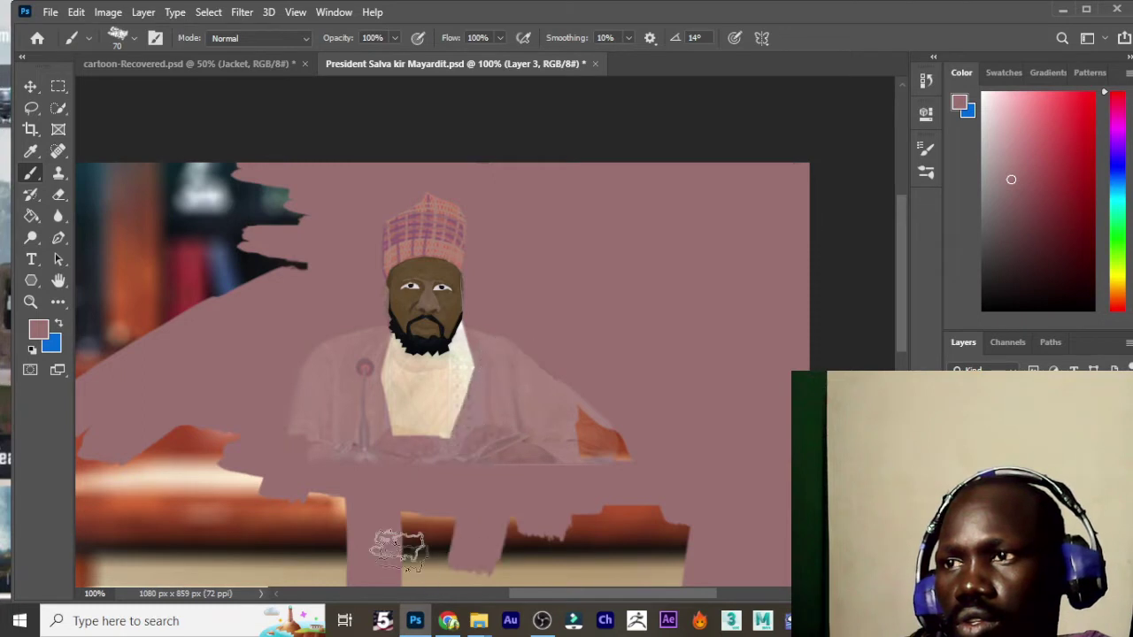
left_click_drag(374, 453, 420, 500)
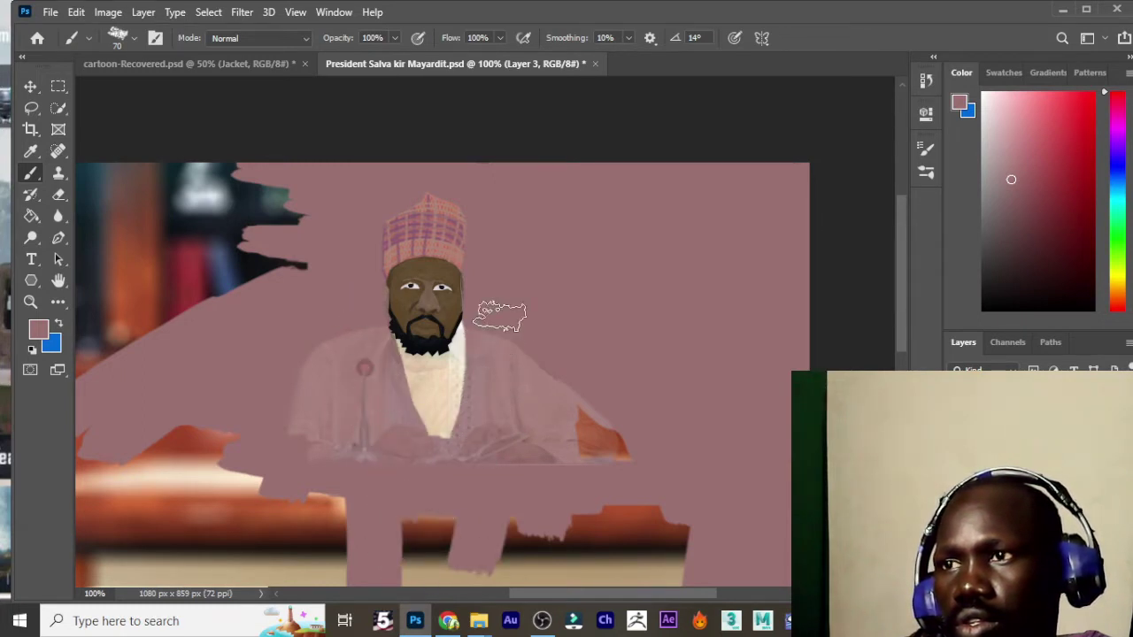
left_click_drag(505, 323, 455, 598)
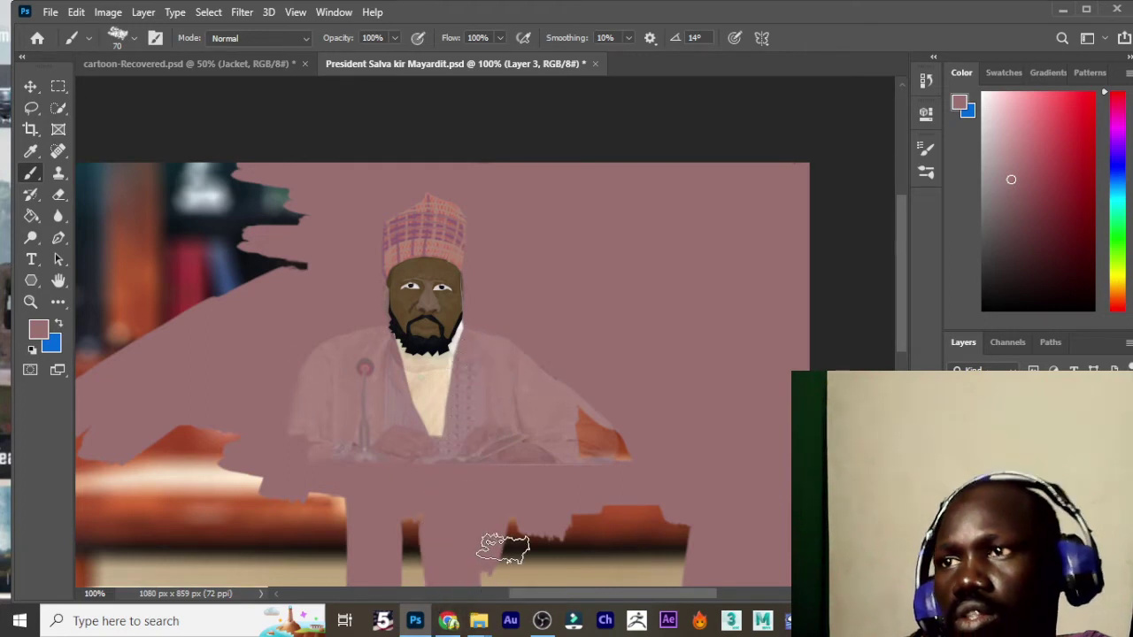
left_click_drag(317, 500, 286, 523)
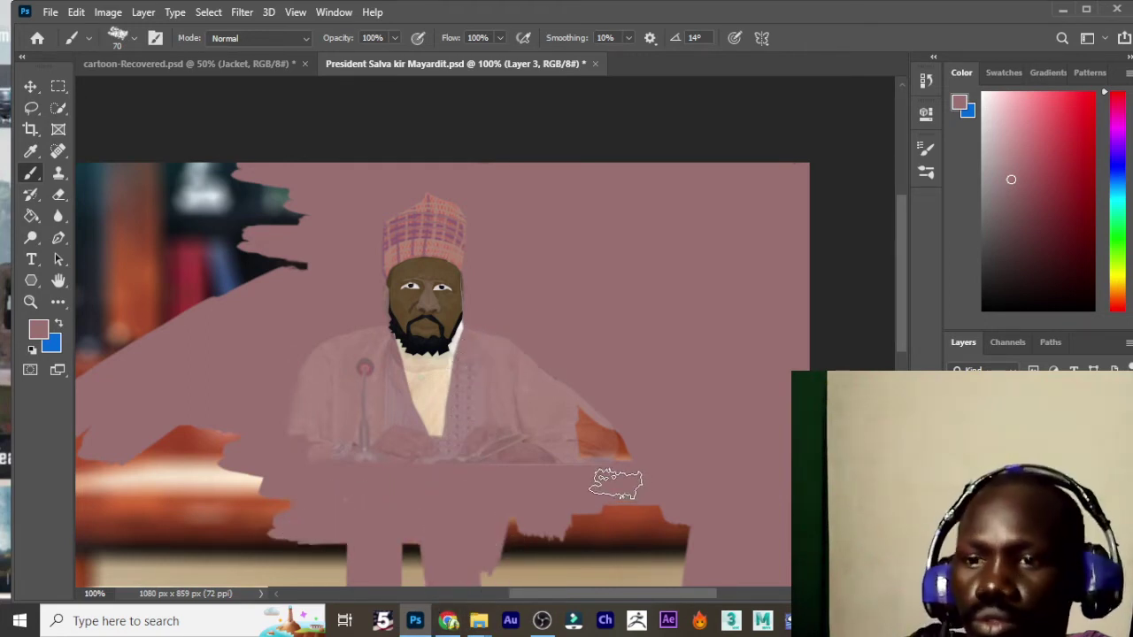
Step: Enlarge the brush to 175 and cover the leftover lower-right and lower-left desk strips
key("]")
key("]")
key("]")
left_click_drag(649, 488, 708, 566)
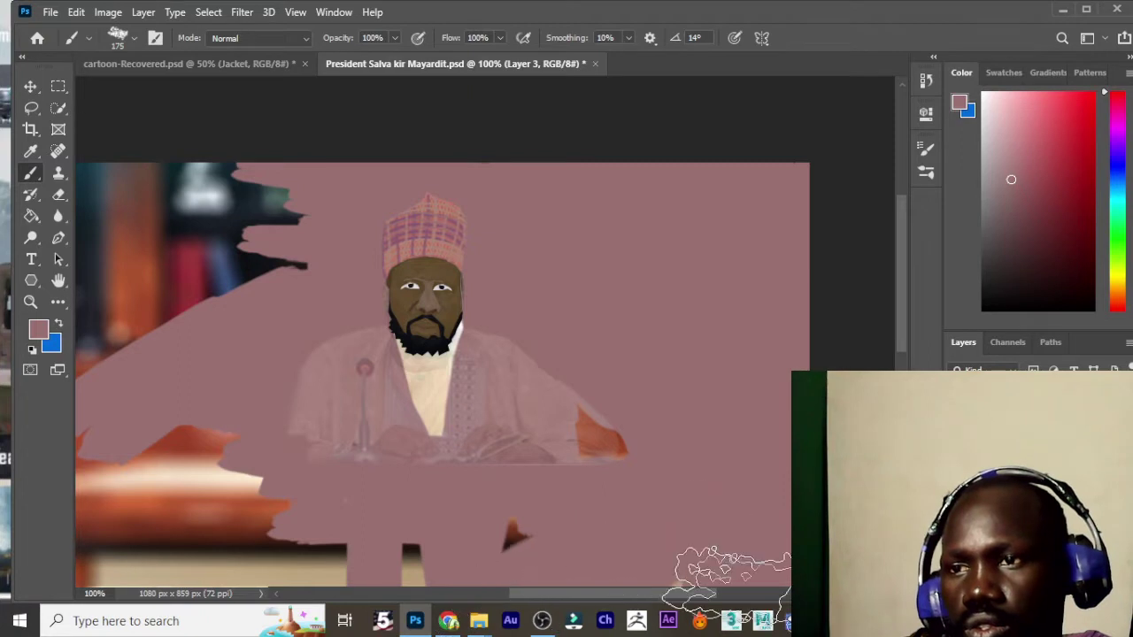
mouse_move(333, 567)
left_mouse_down()
mouse_move(228, 531)
mouse_move(151, 481)
mouse_move(139, 443)
mouse_move(112, 506)
mouse_move(102, 189)
mouse_move(238, 291)
mouse_move(175, 183)
left_mouse_up()
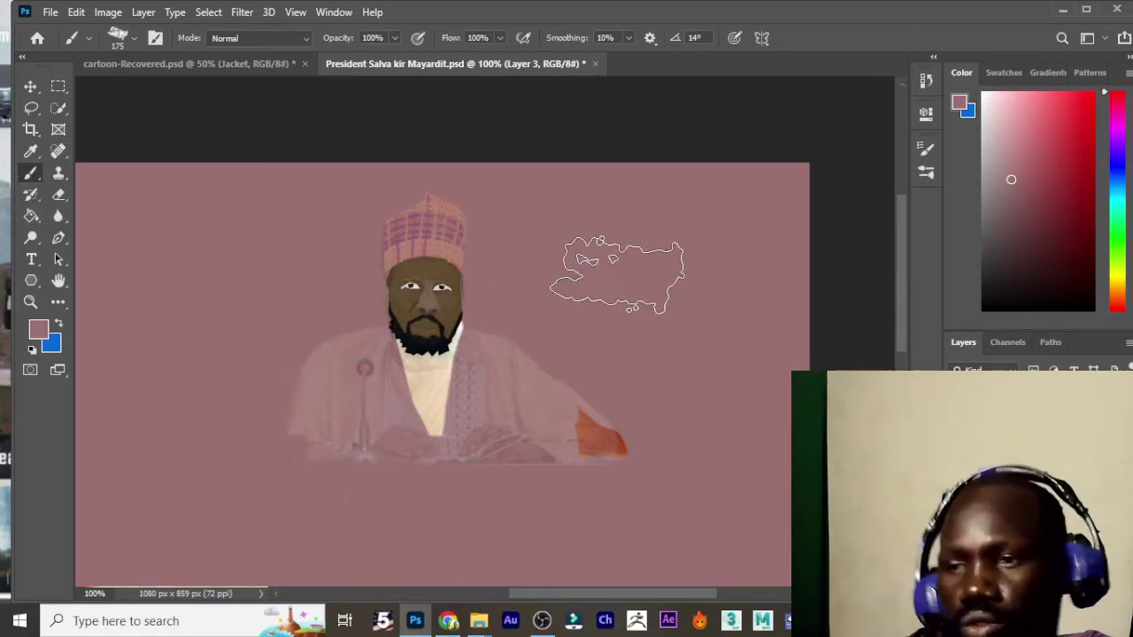
Step: Set the foreground colour to yellow and paint it across the top of the background
left_click(963, 110)
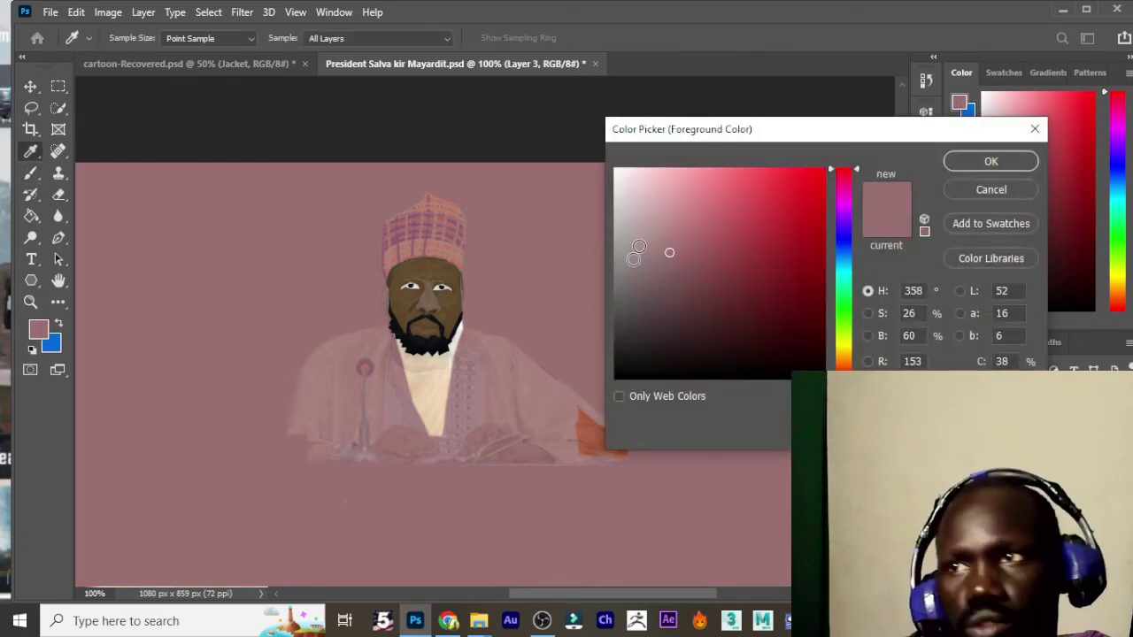
left_click(852, 344)
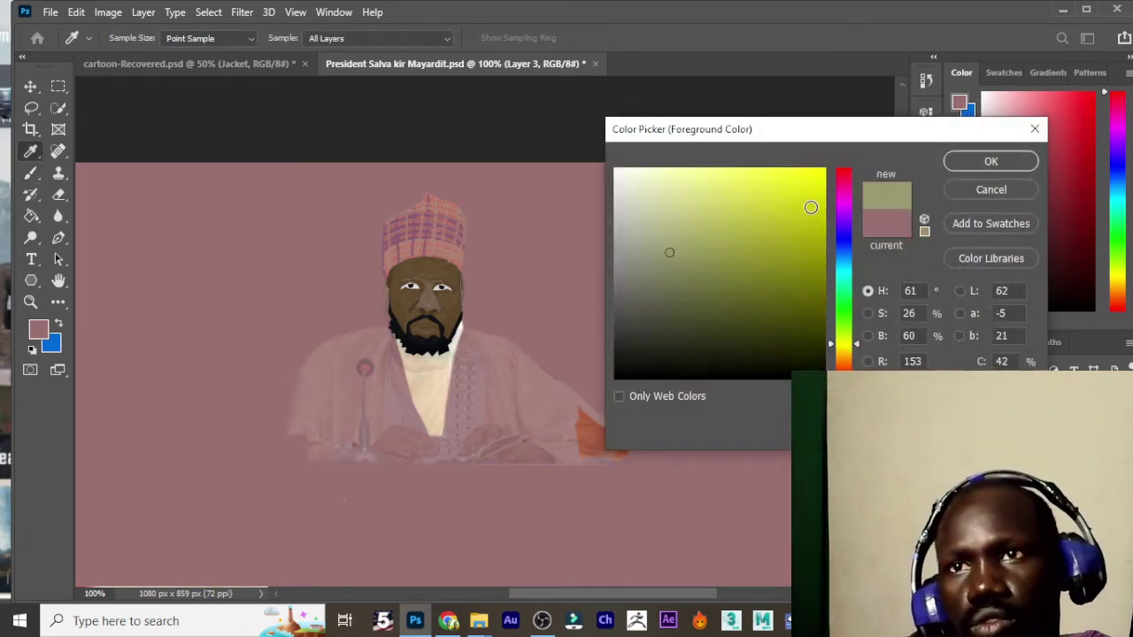
left_click(991, 161)
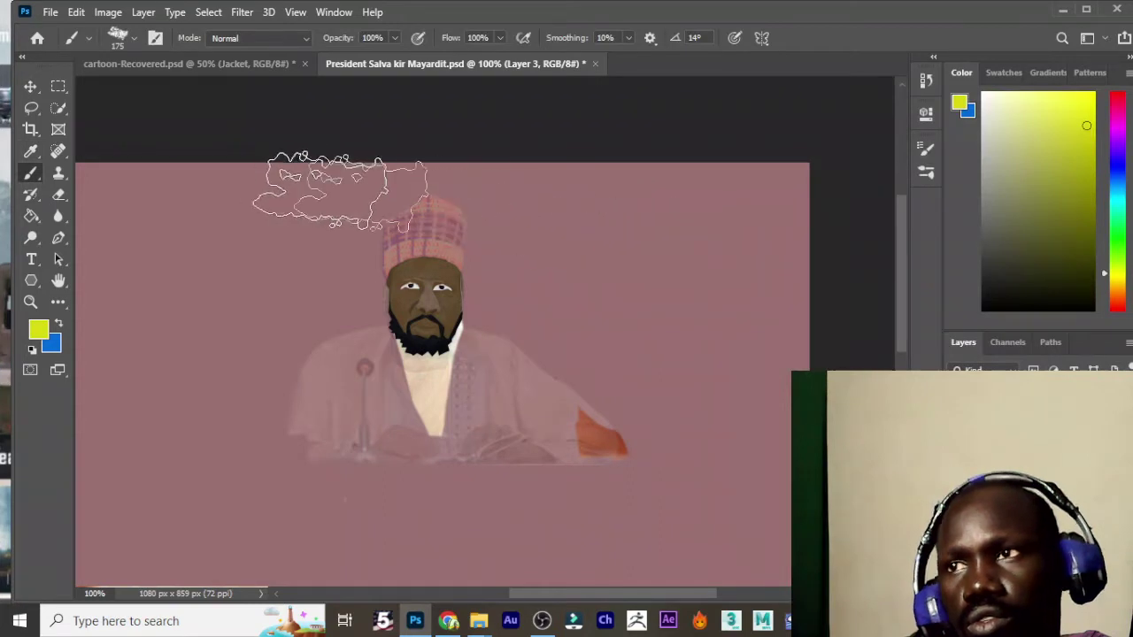
mouse_move(301, 226)
left_mouse_down()
mouse_move(541, 259)
mouse_move(142, 221)
mouse_move(203, 292)
left_mouse_up()
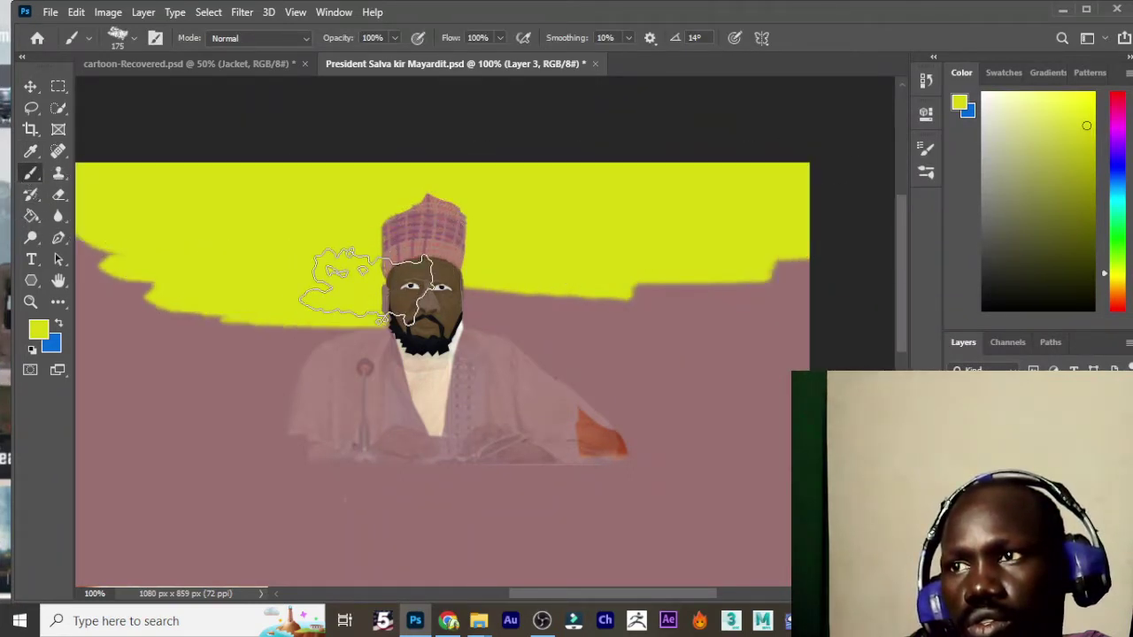
left_click_drag(721, 274, 478, 306)
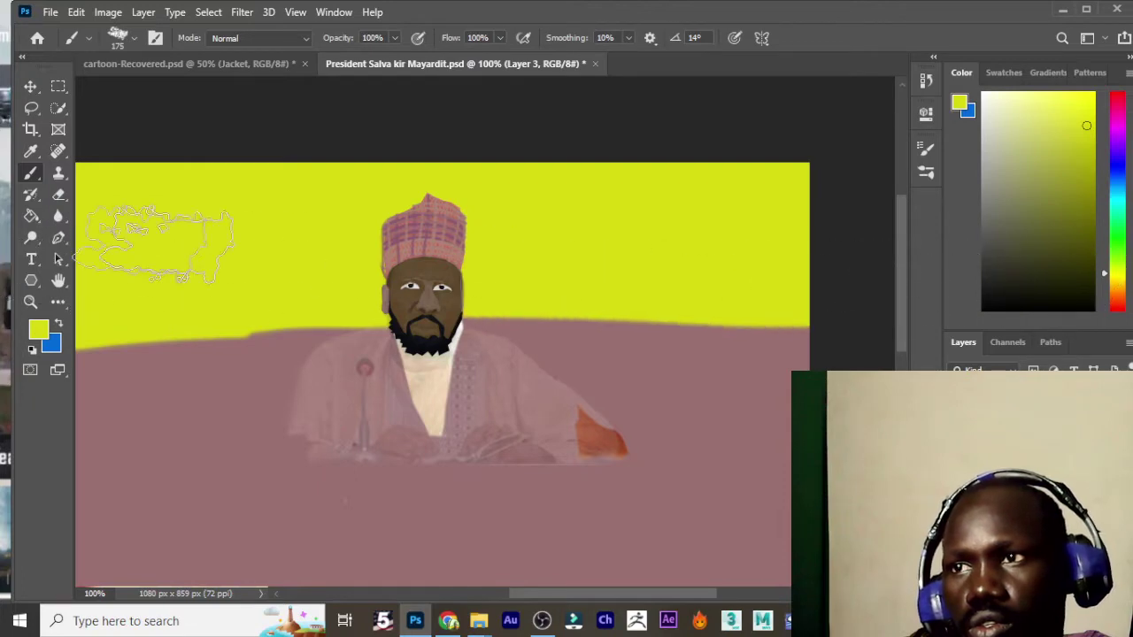
left_click_drag(664, 301, 886, 279)
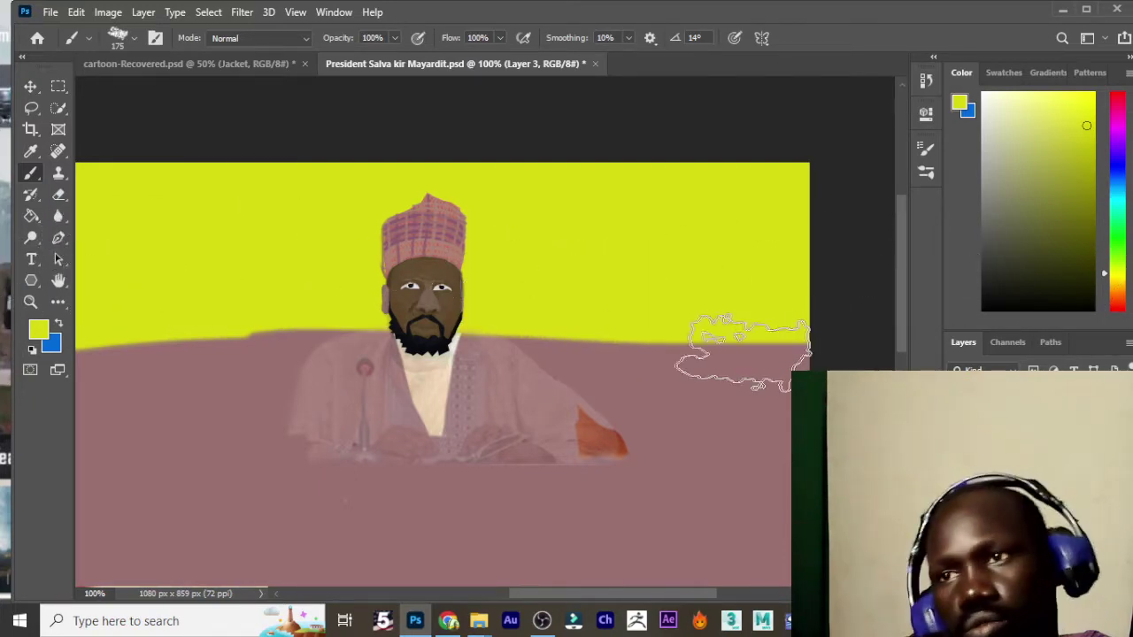
Step: Paint yellow over the pink on the right and left, leaving a pink wedge below the figure
left_click_drag(682, 215, 841, 585)
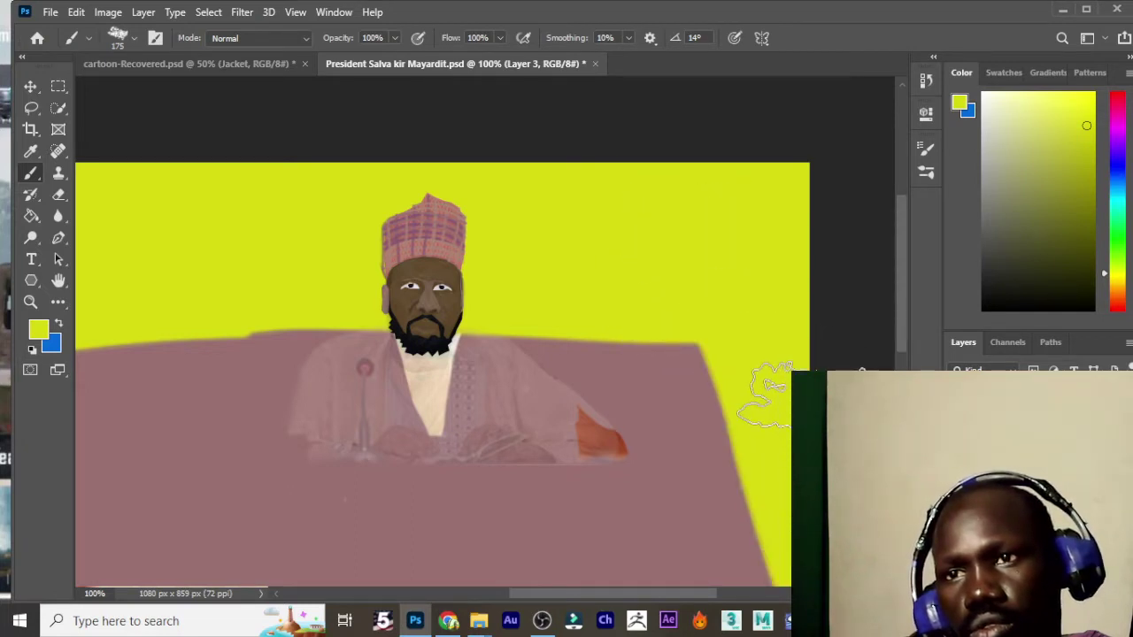
left_click_drag(53, 531, 253, 293)
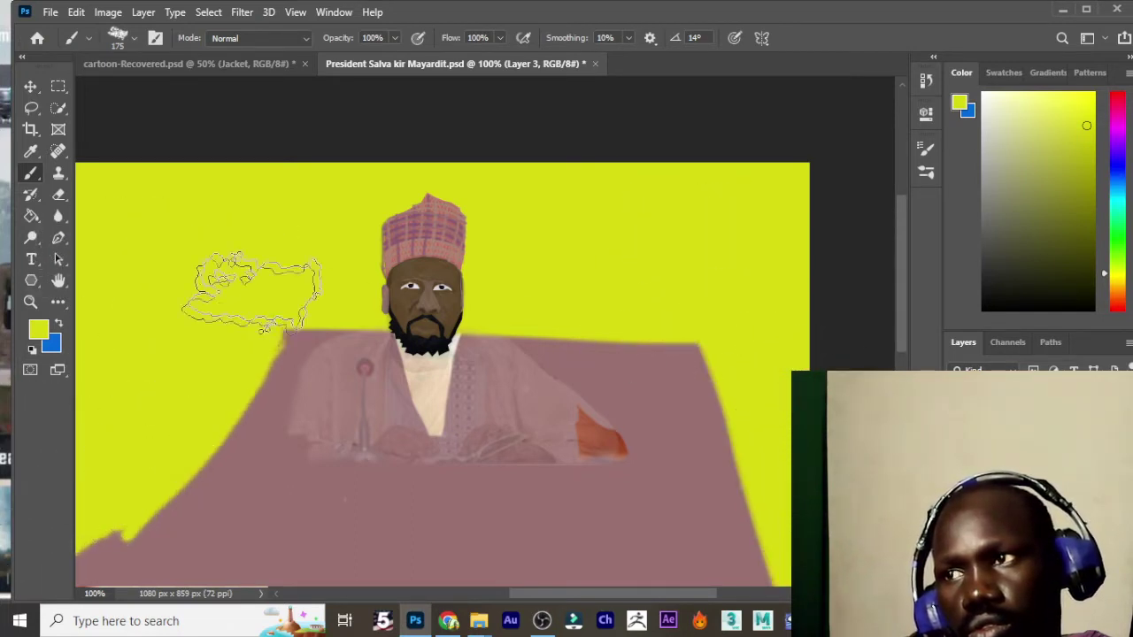
mouse_move(284, 257)
left_mouse_down()
mouse_move(128, 589)
mouse_move(328, 291)
mouse_move(354, 363)
mouse_move(341, 306)
left_mouse_up()
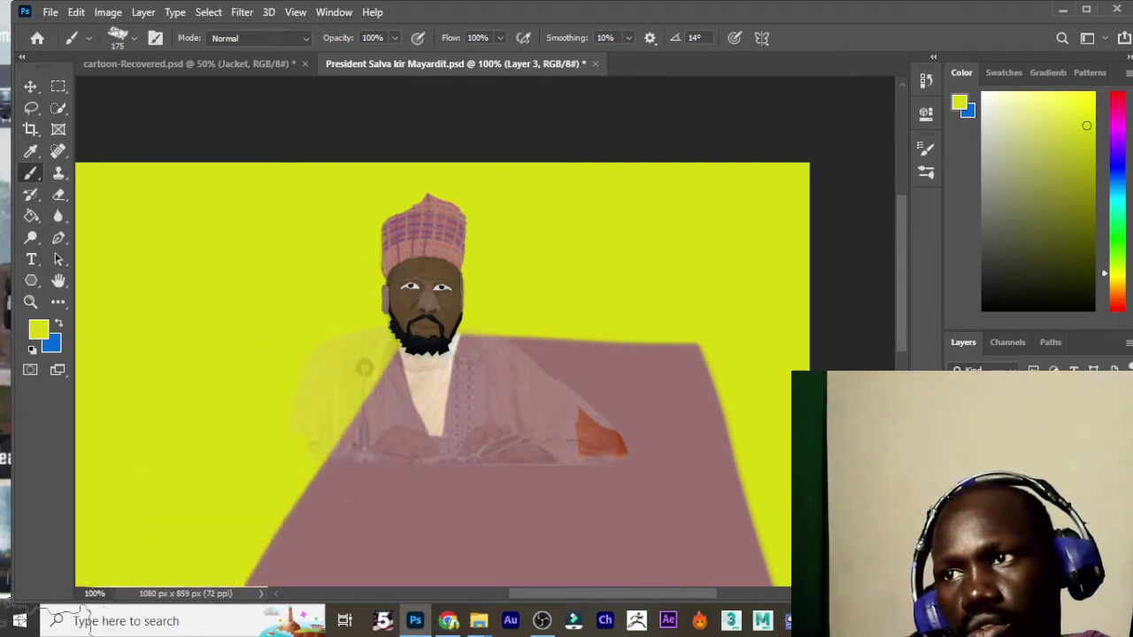
mouse_move(543, 304)
left_mouse_down()
mouse_move(624, 248)
mouse_move(739, 585)
left_mouse_up()
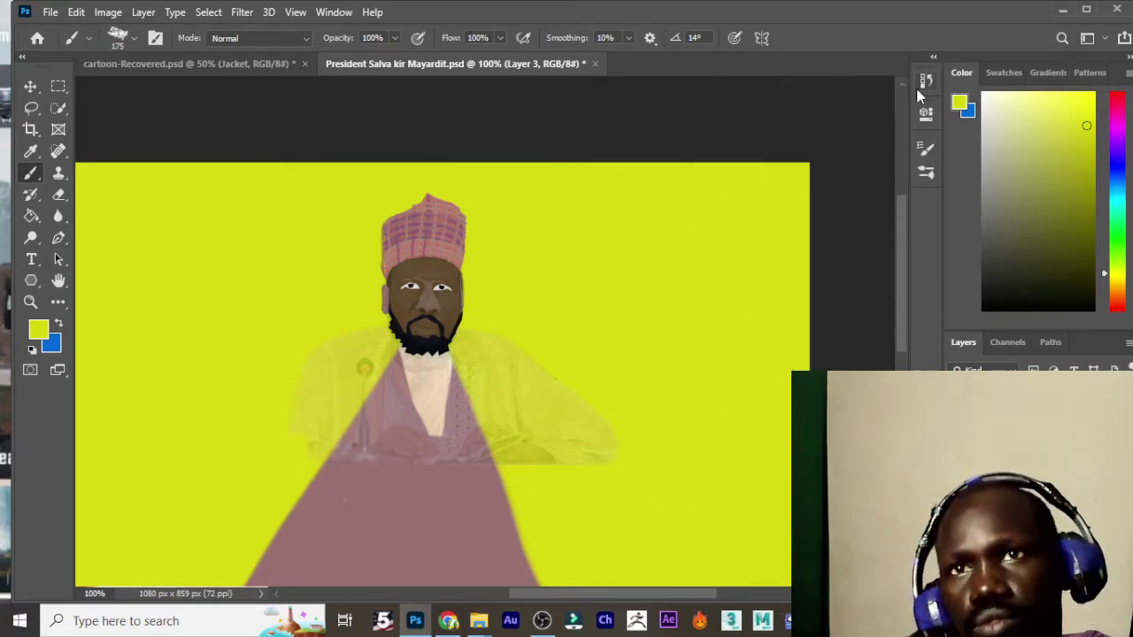
Step: Choose a near-black olive foreground colour and brush it over the whole background
left_click(959, 104)
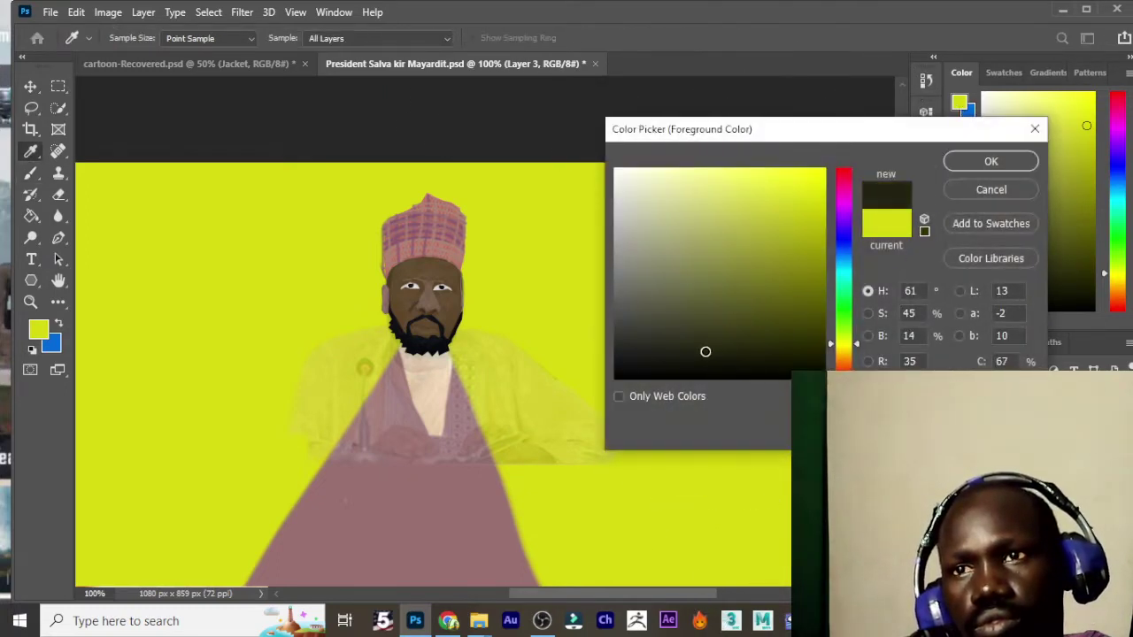
left_click(987, 167)
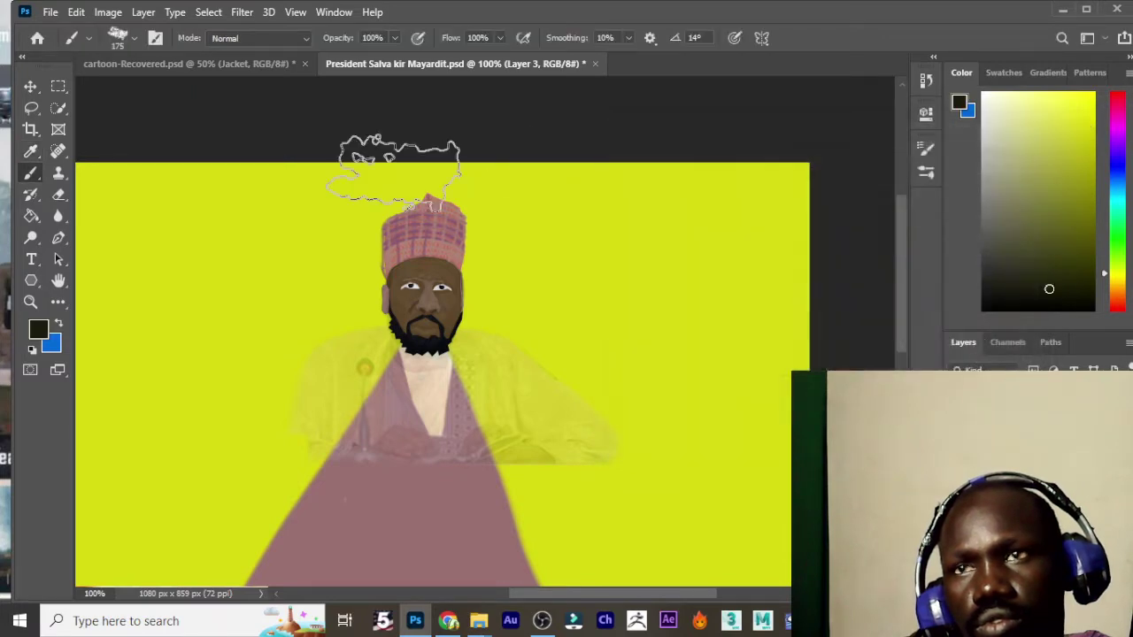
mouse_move(106, 190)
left_mouse_down()
mouse_move(332, 186)
mouse_move(960, 139)
mouse_move(190, 220)
mouse_move(151, 291)
mouse_move(752, 341)
mouse_move(222, 296)
mouse_move(443, 328)
mouse_move(215, 354)
mouse_move(734, 434)
mouse_move(88, 443)
mouse_move(607, 468)
mouse_move(759, 543)
mouse_move(33, 544)
mouse_move(543, 535)
mouse_move(115, 443)
mouse_move(148, 545)
left_mouse_up()
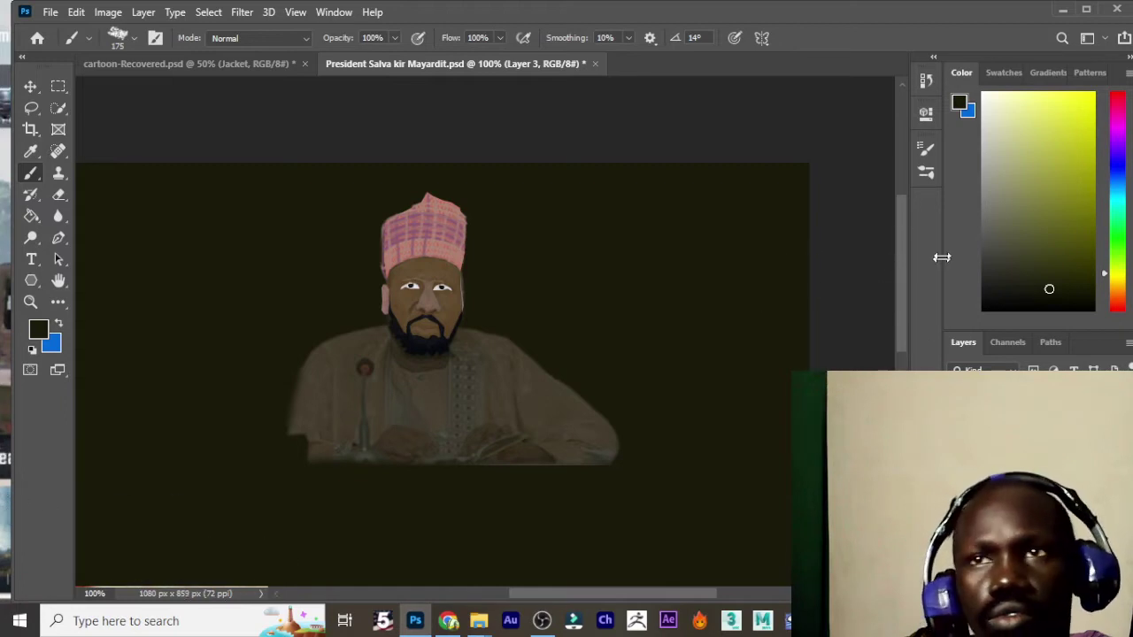
Step: Set the foreground to red (H 4, S 98, B 68) and paint it over the entire background
left_click(961, 103)
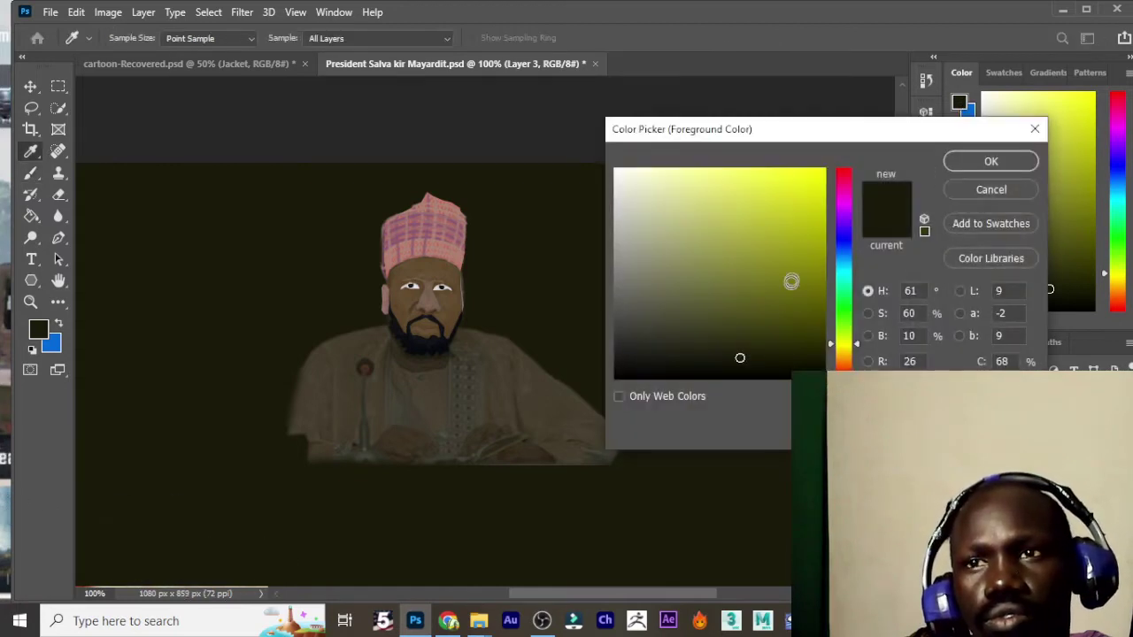
left_click(844, 375)
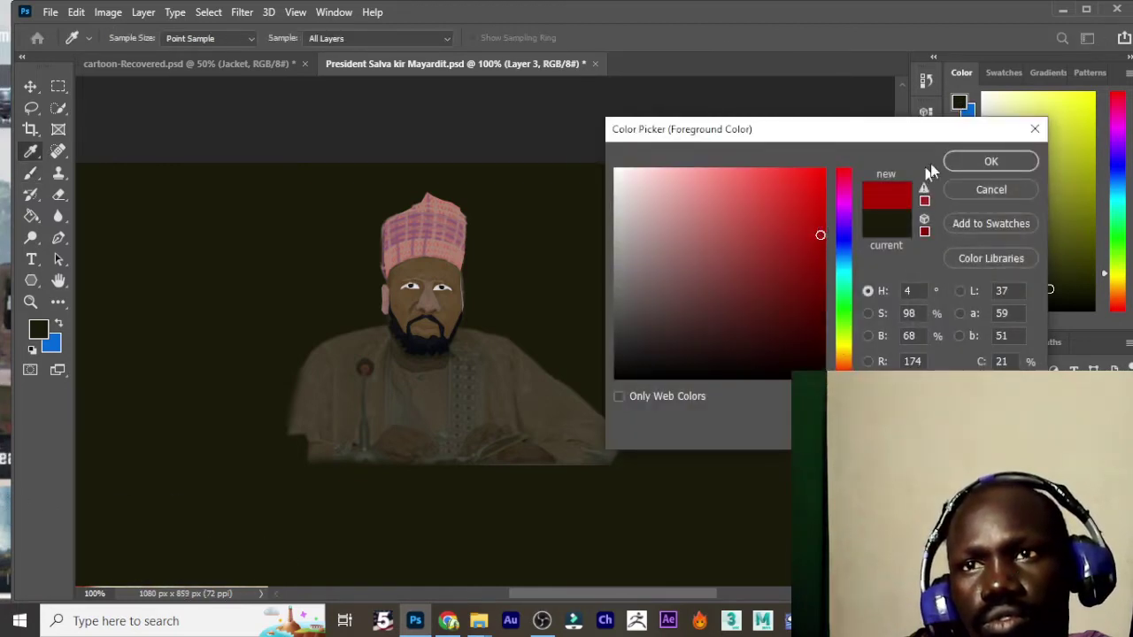
left_click(977, 166)
key("b")
mouse_move(380, 203)
left_mouse_down()
mouse_move(127, 189)
mouse_move(734, 197)
mouse_move(859, 261)
mouse_move(316, 278)
mouse_move(53, 306)
mouse_move(632, 362)
mouse_move(677, 412)
mouse_move(53, 443)
mouse_move(392, 519)
mouse_move(752, 558)
mouse_move(297, 551)
mouse_move(531, 469)
mouse_move(51, 532)
mouse_move(177, 283)
mouse_move(691, 275)
left_mouse_up()
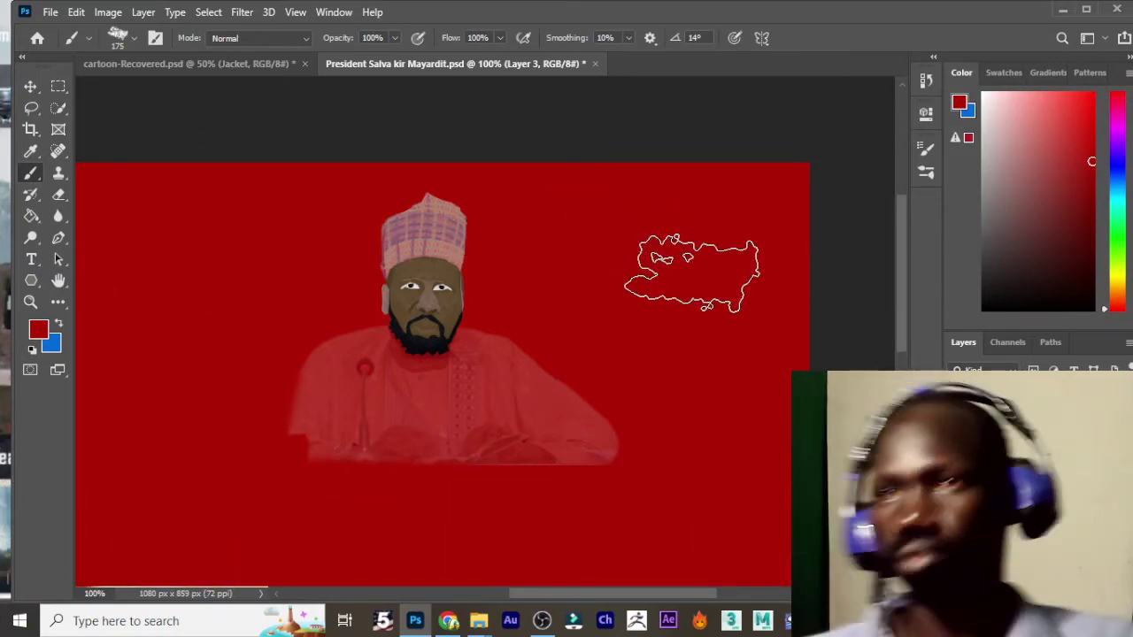
left_click(960, 106)
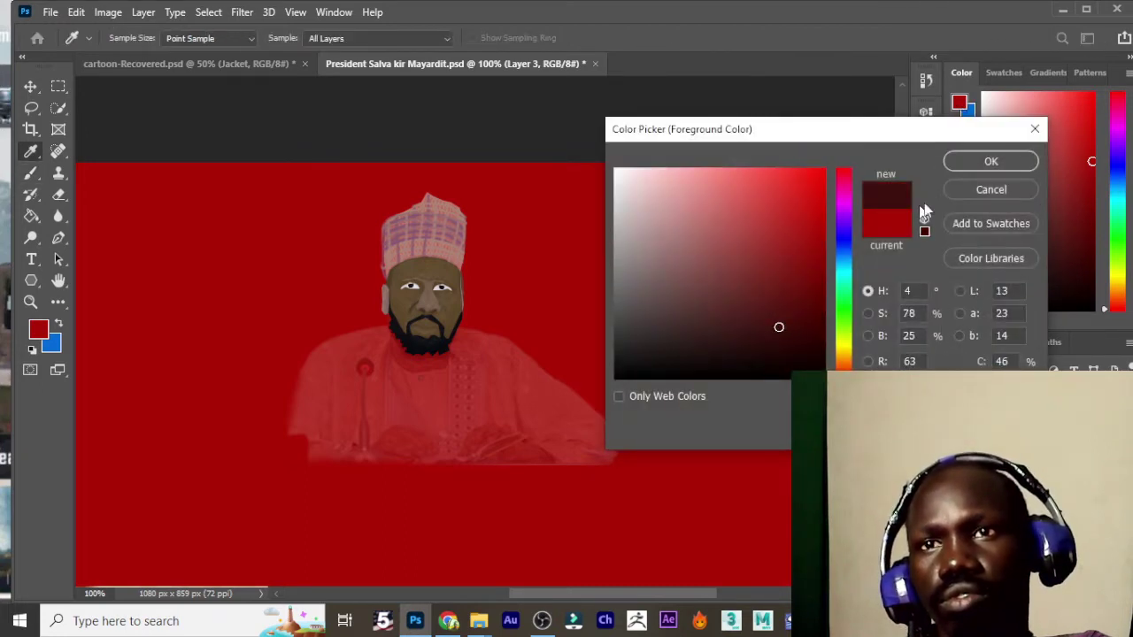
Step: Paint a wide dark maroon diagonal band across the red background
left_click(990, 162)
mouse_move(493, 150)
left_mouse_down()
mouse_move(190, 531)
mouse_move(164, 589)
left_mouse_up()
left_click_drag(544, 93, 292, 585)
left_click_drag(127, 535, 372, 160)
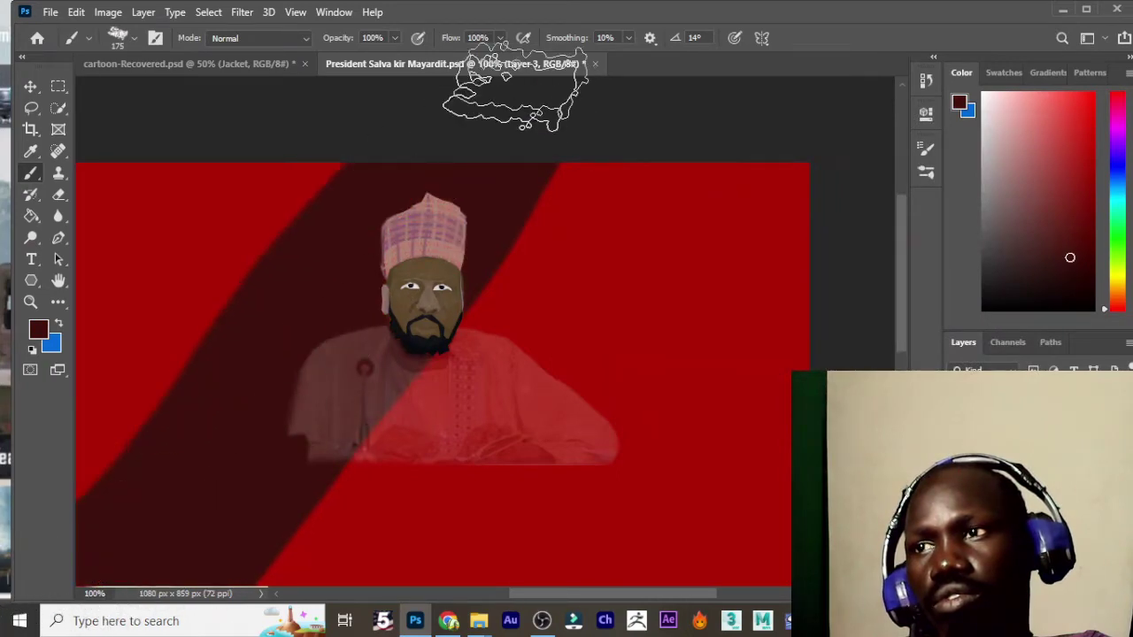
mouse_move(607, 89)
left_mouse_down()
mouse_move(304, 519)
mouse_move(728, 181)
mouse_move(425, 580)
left_mouse_up()
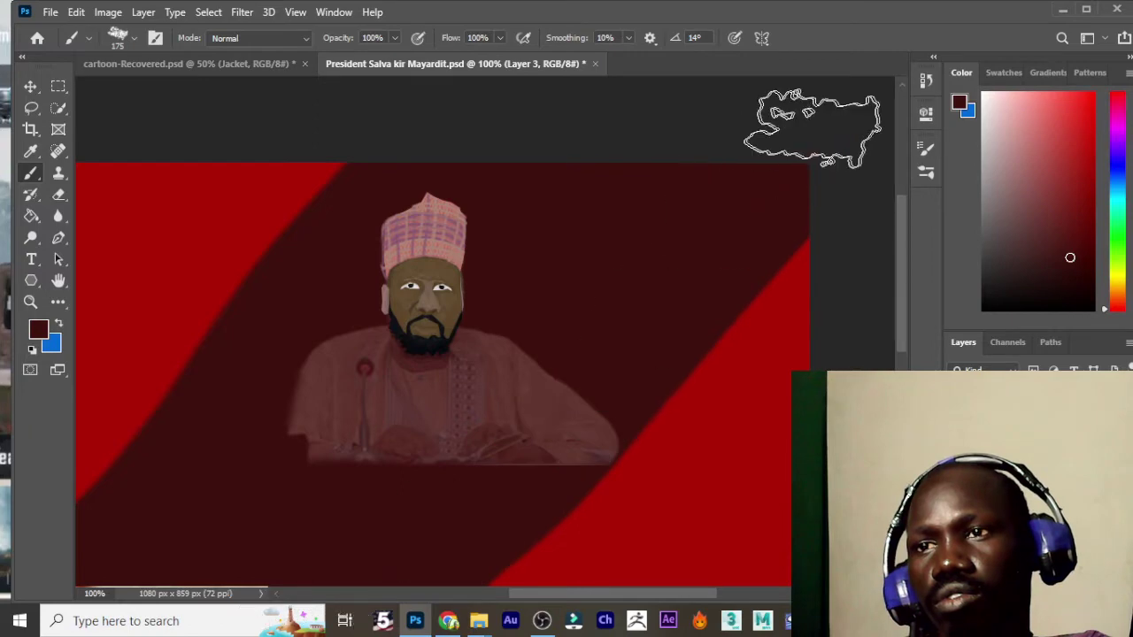
Step: Widen the maroon band until red remains only in the upper-left and lower-right corners
mouse_move(822, 114)
left_mouse_down()
mouse_move(528, 529)
mouse_move(818, 151)
left_mouse_up()
left_click_drag(633, 549, 867, 153)
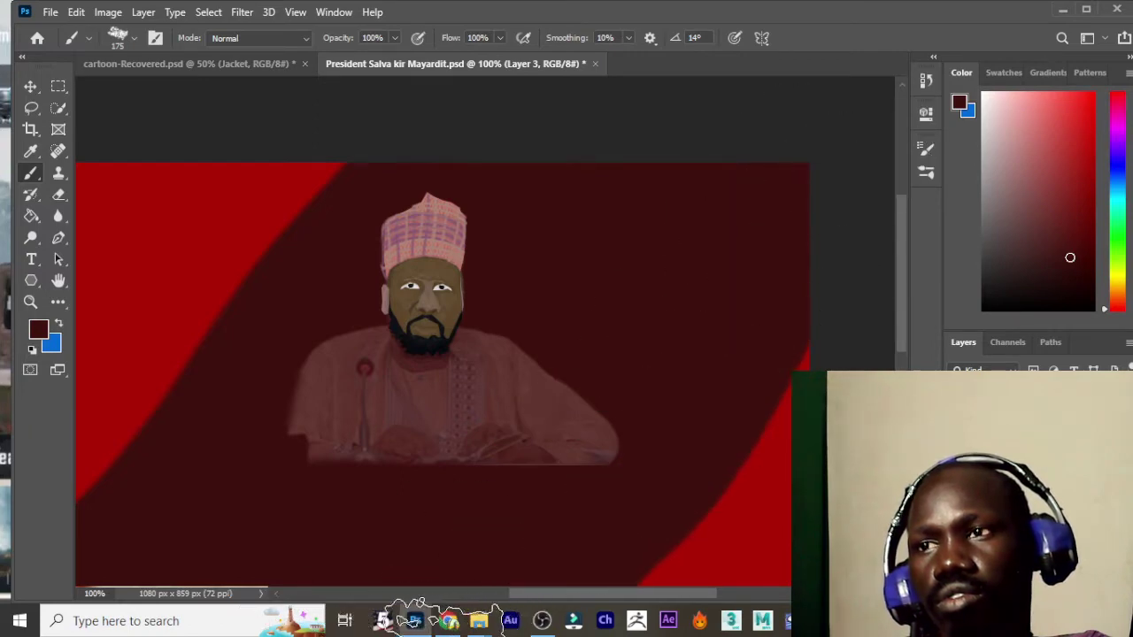
left_click_drag(512, 190, 106, 531)
mouse_move(342, 190)
left_mouse_down()
mouse_move(378, 131)
mouse_move(53, 598)
left_mouse_up()
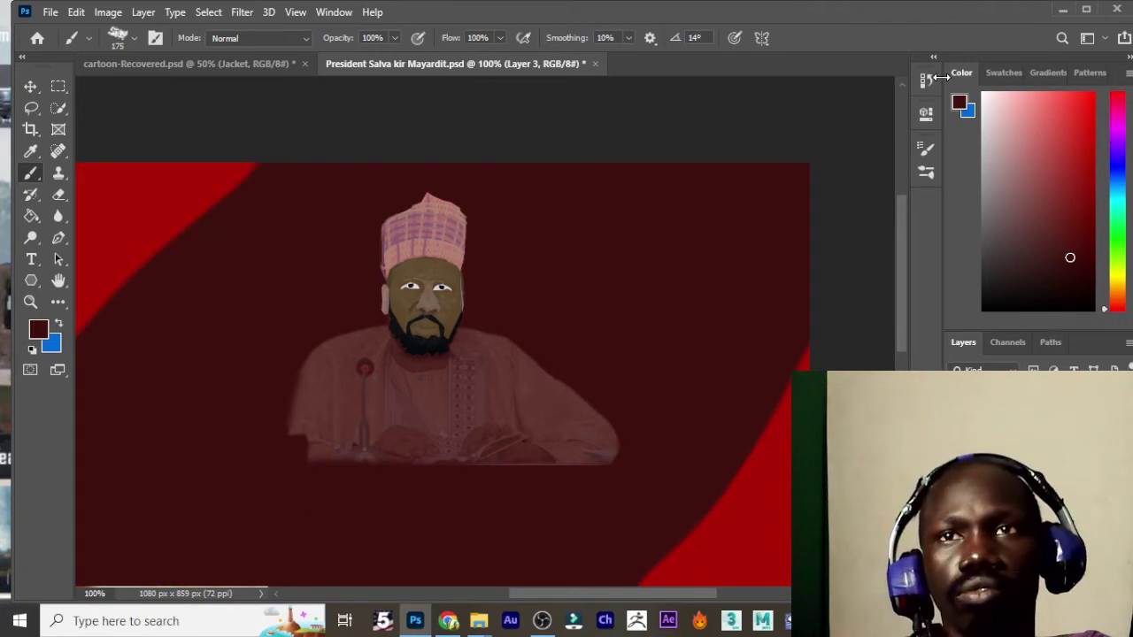
Step: Choose blue as the foreground colour and paint a broad blue diagonal band across the canvas
left_click(963, 104)
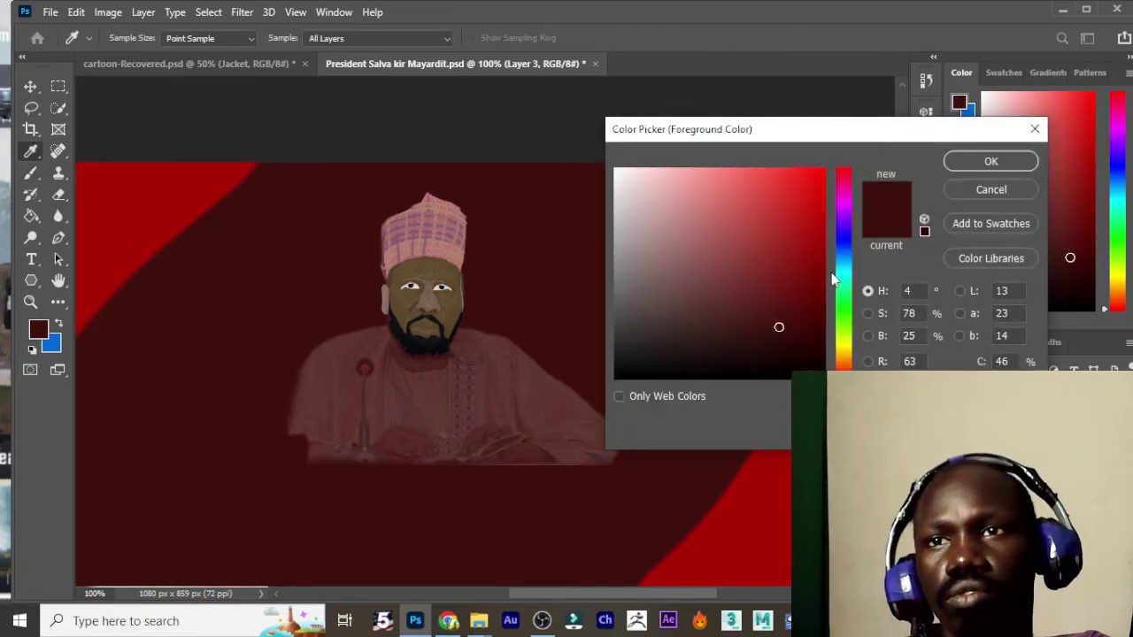
left_click_drag(836, 279, 844, 259)
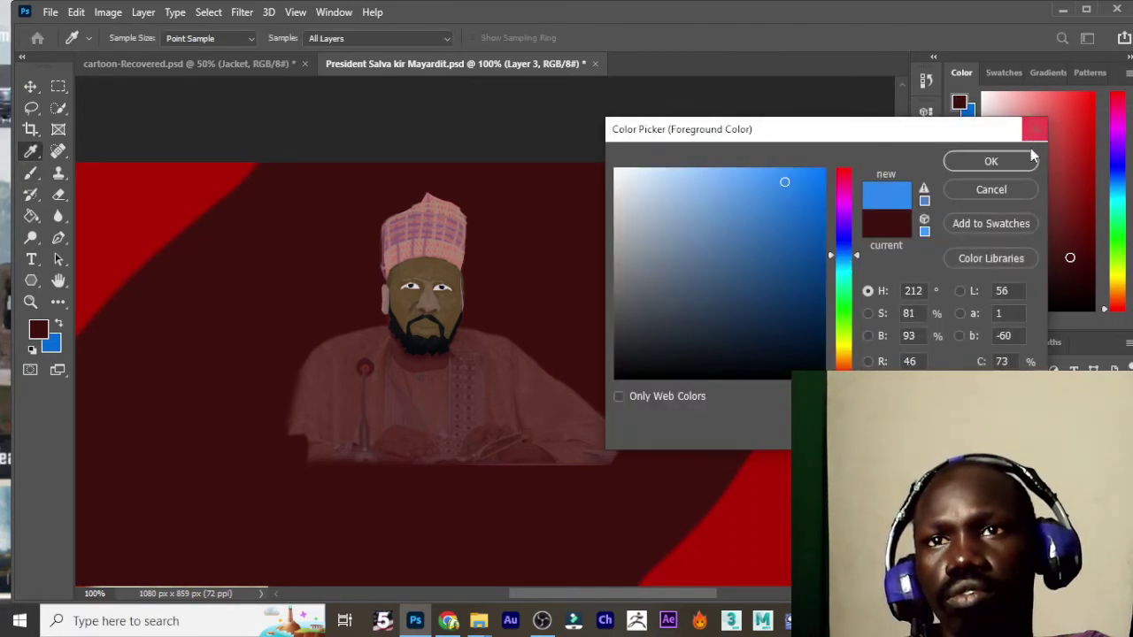
left_click(991, 161)
left_click_drag(544, 127, 11, 613)
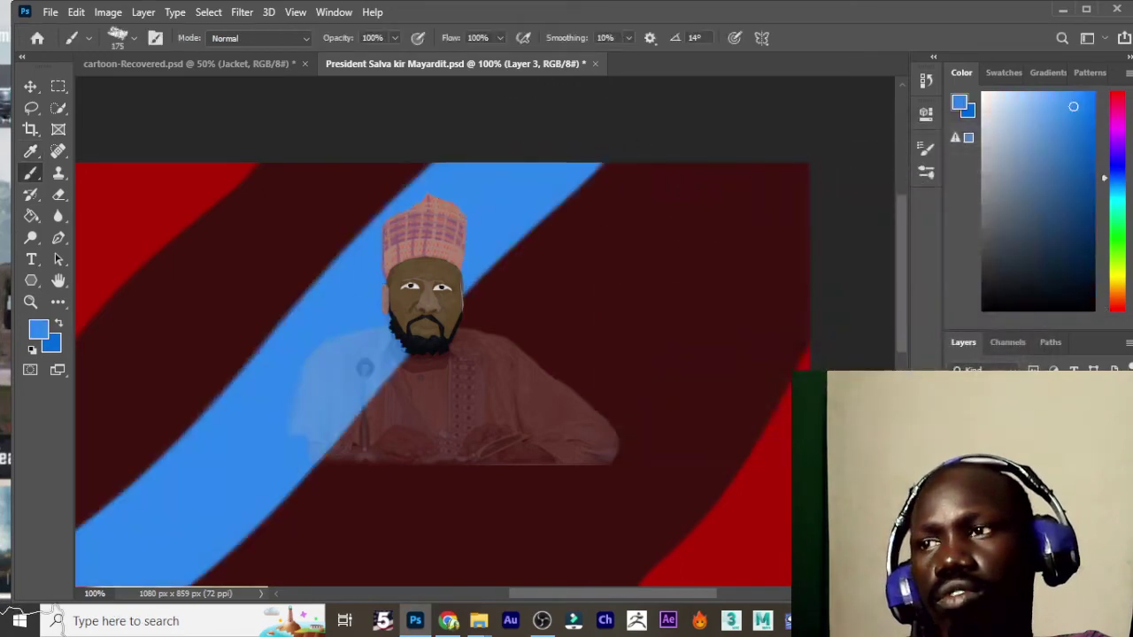
left_click_drag(266, 531, 708, 24)
mouse_move(88, 575)
left_mouse_down()
mouse_move(834, 76)
mouse_move(310, 531)
left_mouse_up()
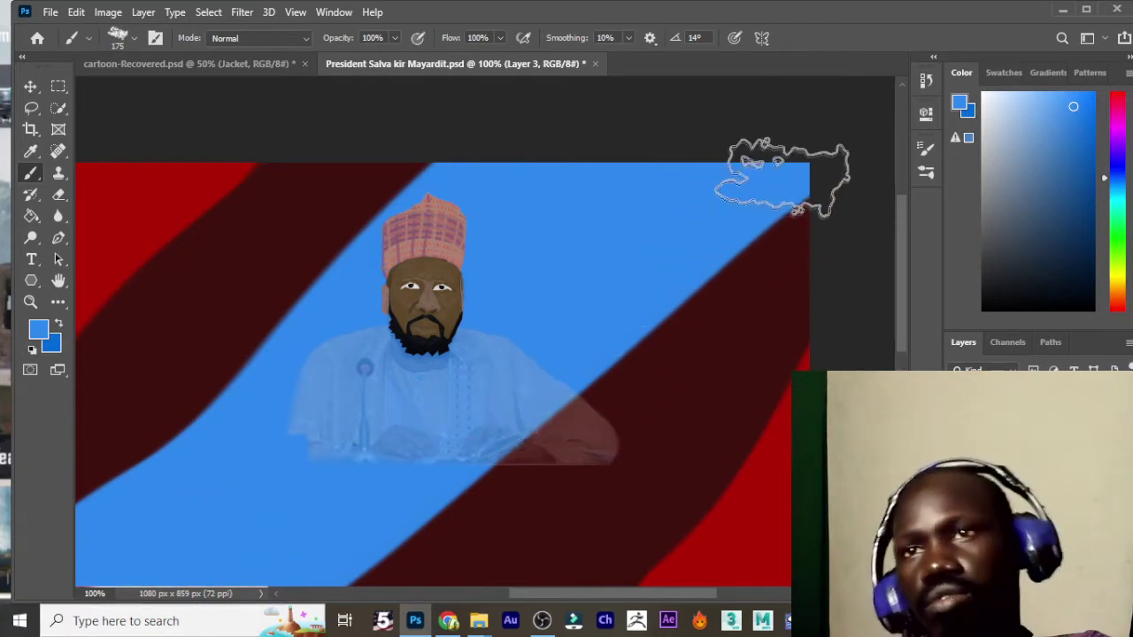
Step: Extend the blue past the figure's right and upper left, then shift the hue to olive yellow (H 45)
left_click_drag(658, 290, 380, 567)
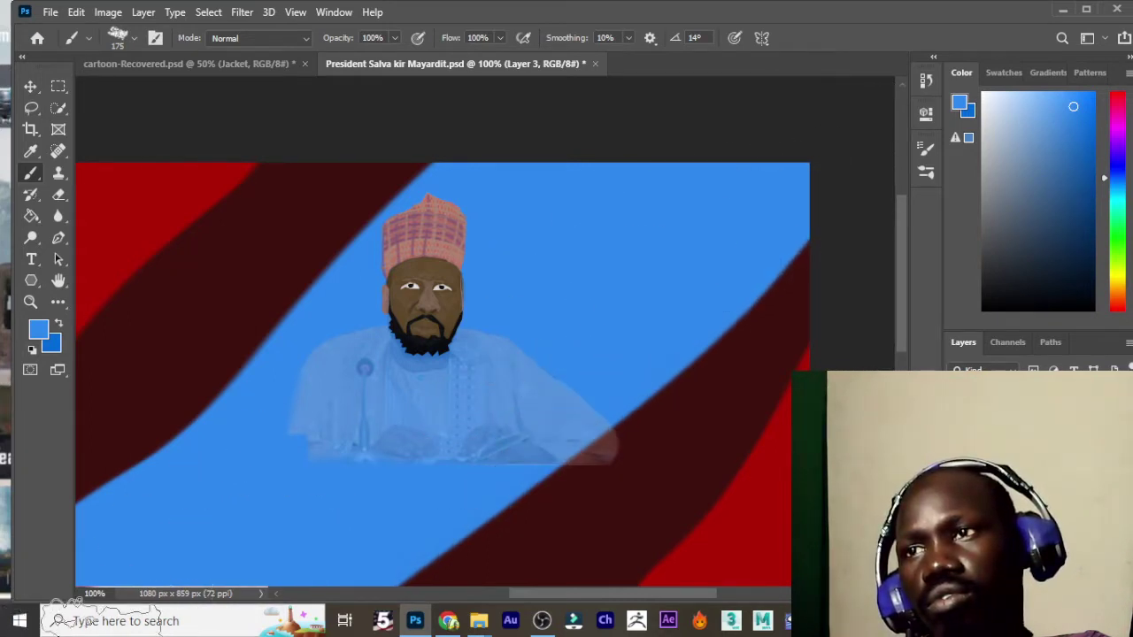
mouse_move(372, 405)
left_mouse_down()
mouse_move(837, 211)
mouse_move(443, 548)
left_mouse_up()
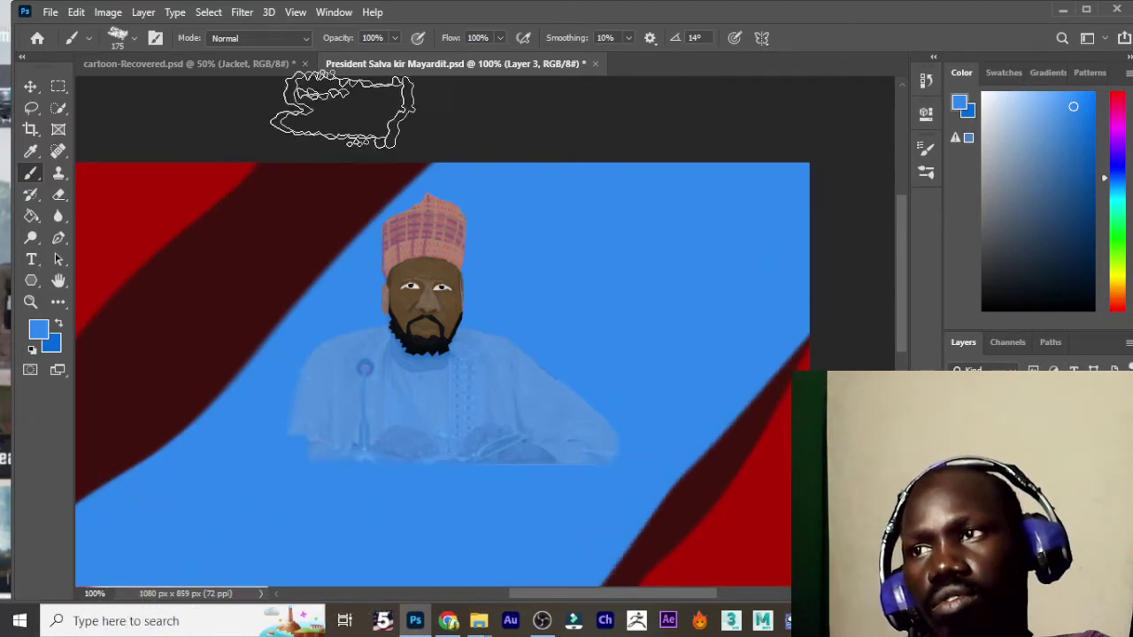
mouse_move(341, 111)
left_mouse_down()
mouse_move(114, 380)
mouse_move(380, 101)
left_mouse_up()
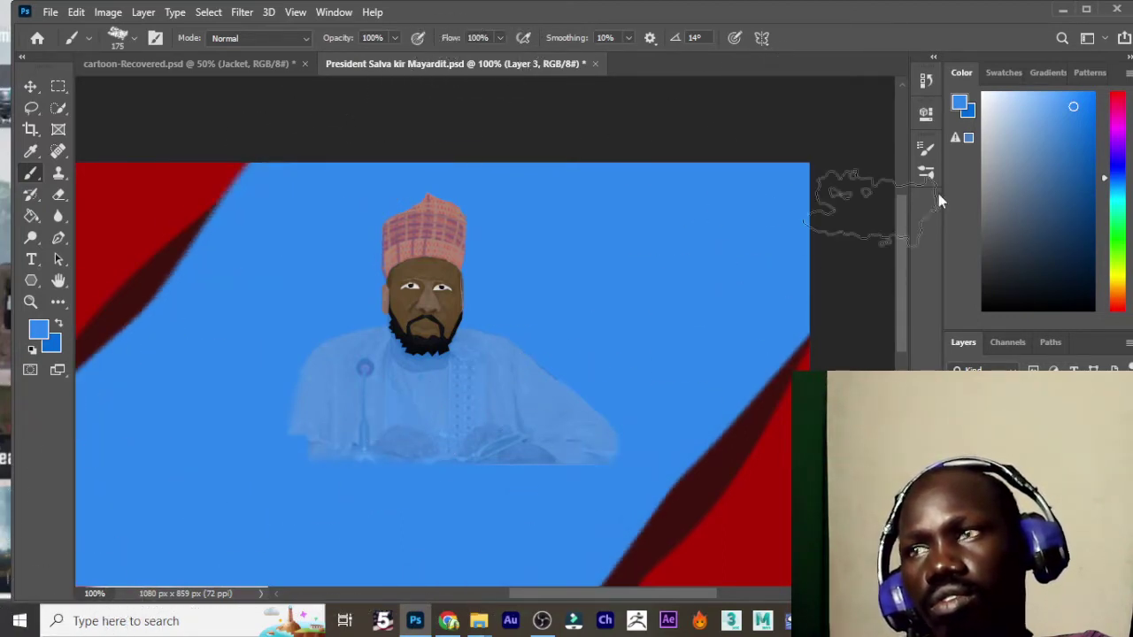
left_click(959, 103)
left_click_drag(844, 255, 831, 345)
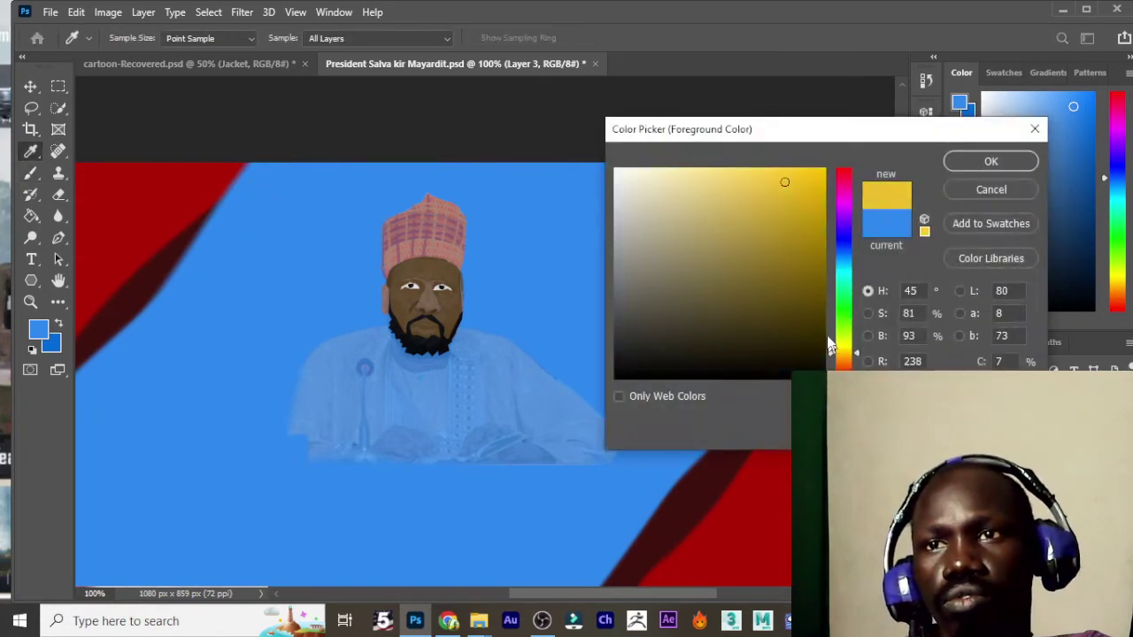
Step: Confirm olive and paint broad olive strokes across the background
left_click(990, 162)
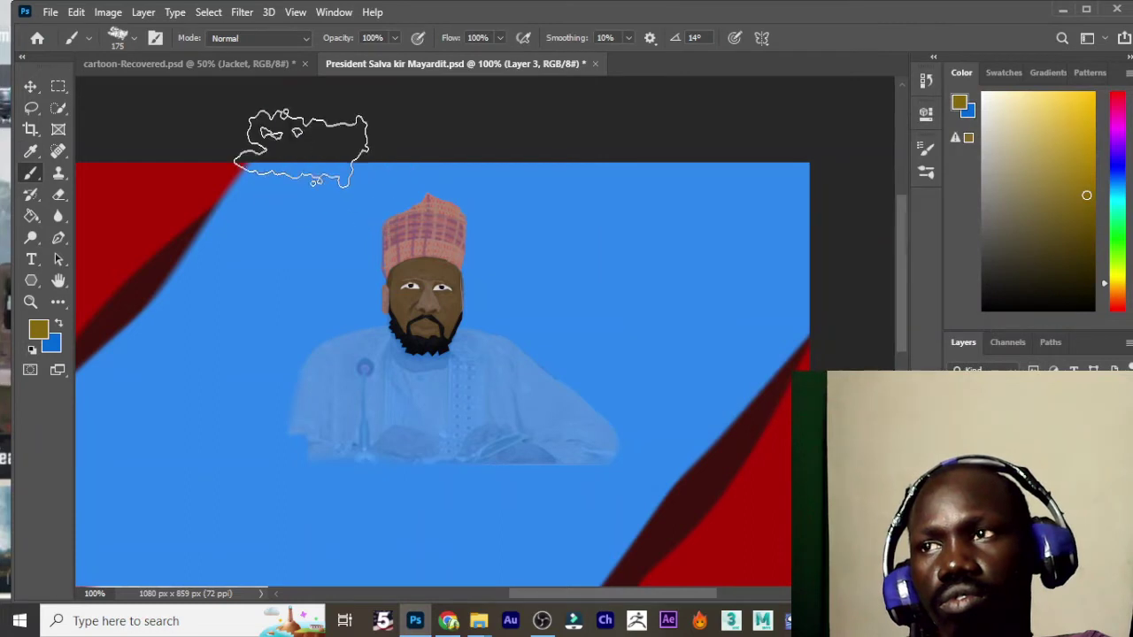
left_click_drag(301, 148, 777, 595)
left_click_drag(744, 460, 79, 531)
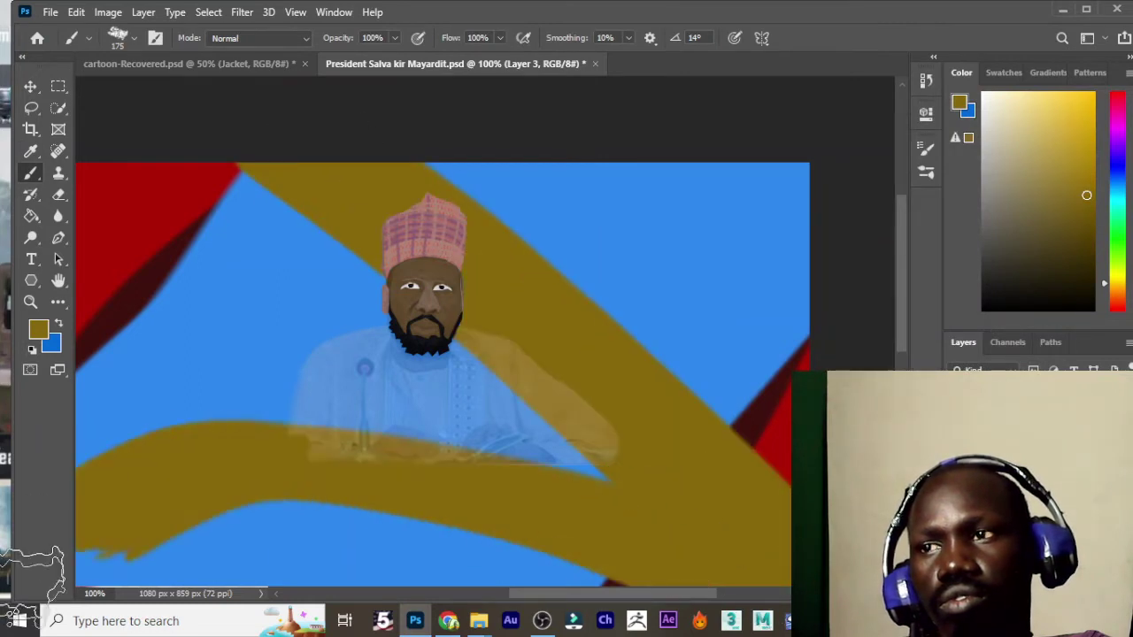
left_click_drag(155, 425, 762, 266)
mouse_move(824, 285)
left_mouse_down()
mouse_move(177, 518)
mouse_move(566, 540)
left_mouse_up()
Step: Cover the remaining blue, red and maroon strips along the top, bottom and left with olive
left_click_drag(385, 589, 708, 584)
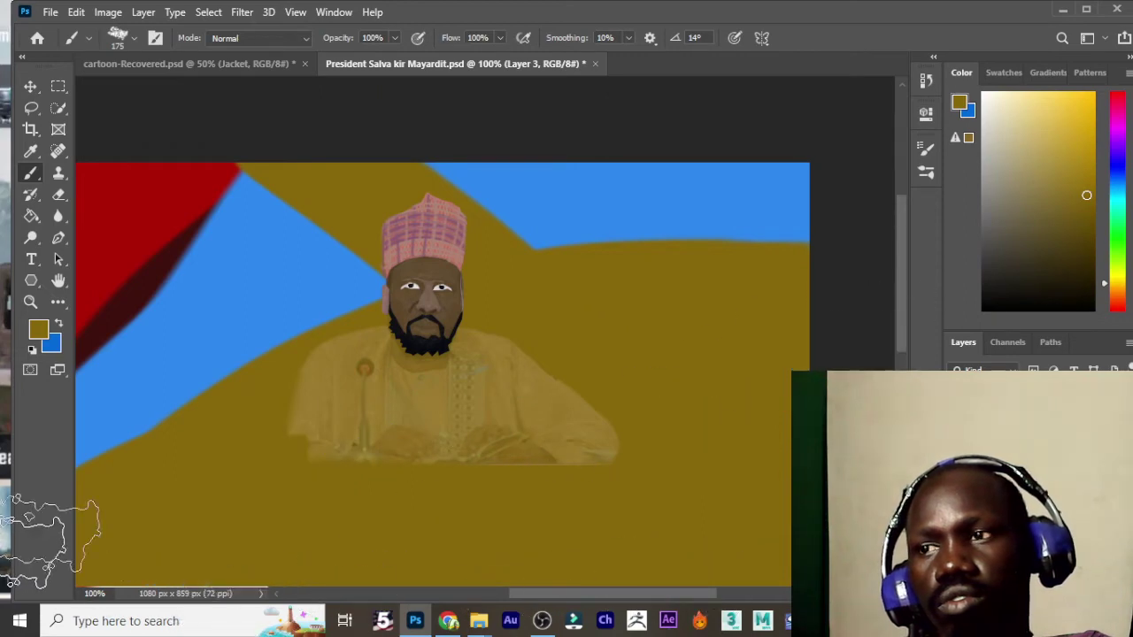
mouse_move(850, 195)
left_mouse_down()
mouse_move(270, 245)
mouse_move(420, 195)
left_mouse_up()
mouse_move(49, 184)
left_mouse_down()
mouse_move(127, 240)
mouse_move(303, 329)
mouse_move(139, 410)
mouse_move(119, 303)
left_mouse_up()
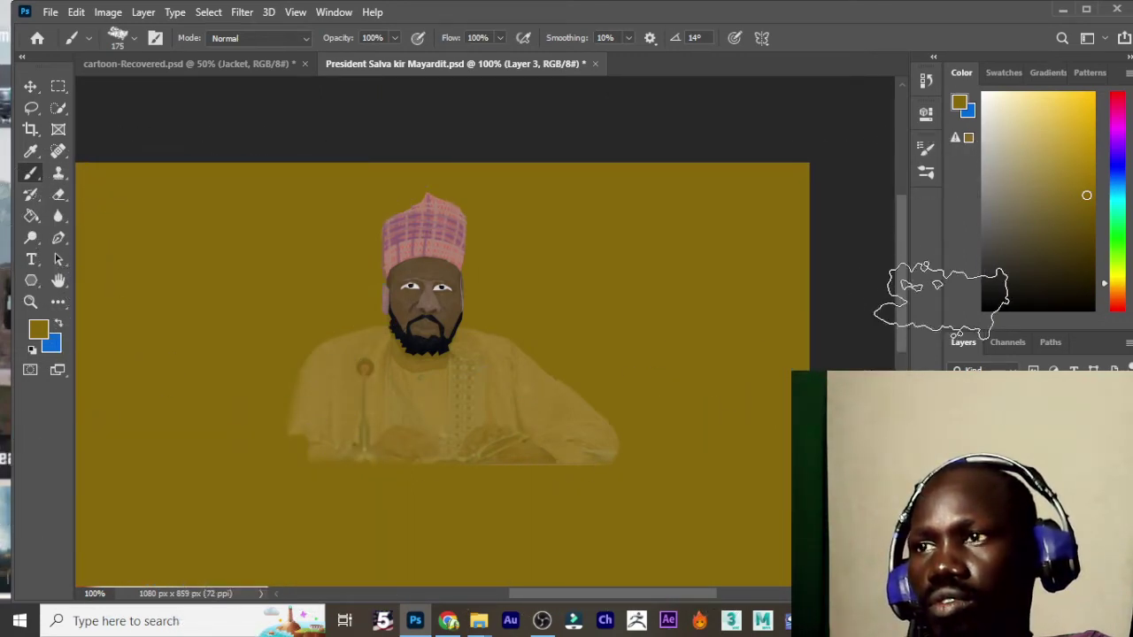
left_click(961, 102)
Step: Paint the whole background yellow-green (hue 64), then set the hue toward bright green (109)
left_click_drag(848, 363, 849, 345)
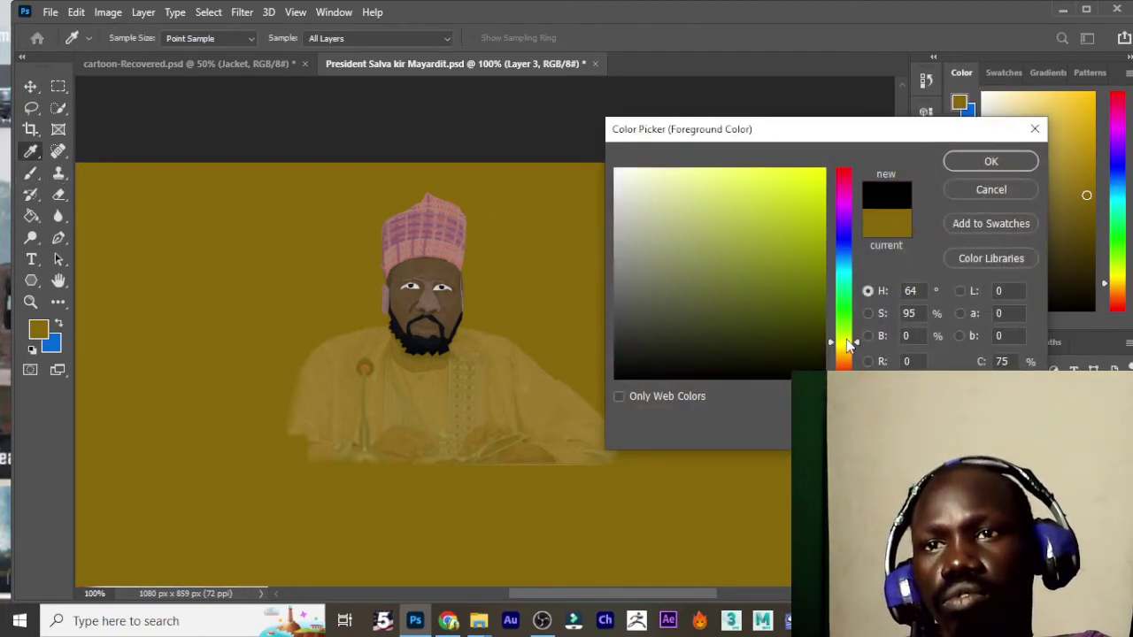
left_click(1000, 157)
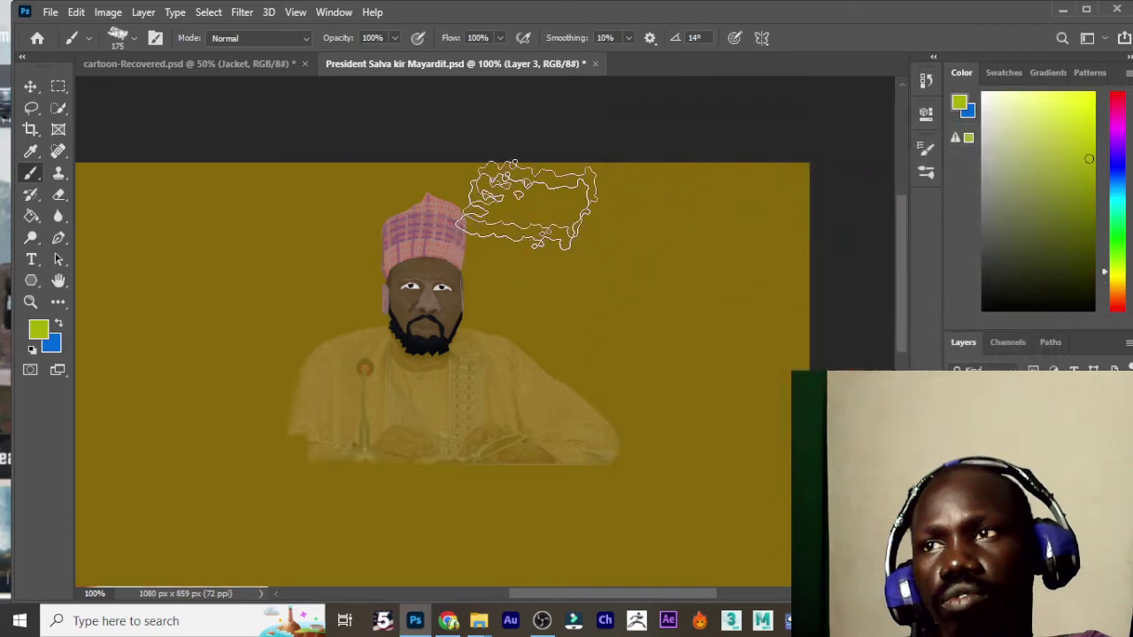
mouse_move(570, 124)
left_mouse_down()
mouse_move(16, 611)
mouse_move(733, 182)
mouse_move(133, 593)
mouse_move(658, 127)
mouse_move(213, 602)
mouse_move(329, 531)
mouse_move(809, 354)
mouse_move(557, 531)
mouse_move(668, 598)
mouse_move(402, 305)
mouse_move(252, 239)
mouse_move(301, 195)
mouse_move(177, 212)
mouse_move(113, 253)
mouse_move(240, 392)
left_mouse_up()
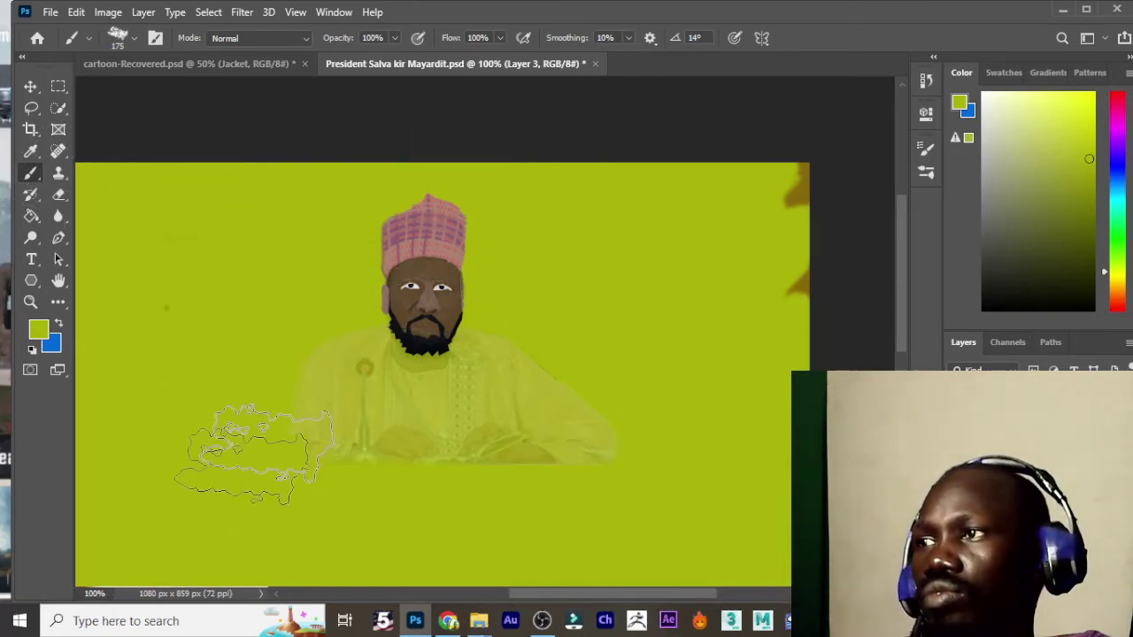
left_click_drag(673, 424, 784, 240)
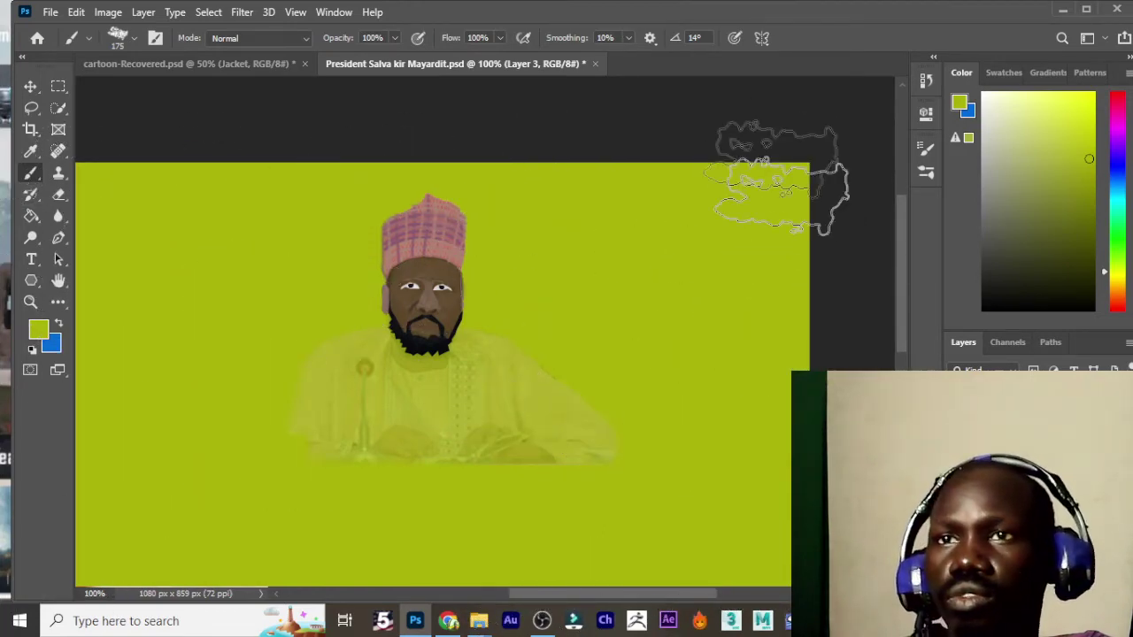
left_click(960, 104)
left_click_drag(857, 352, 856, 317)
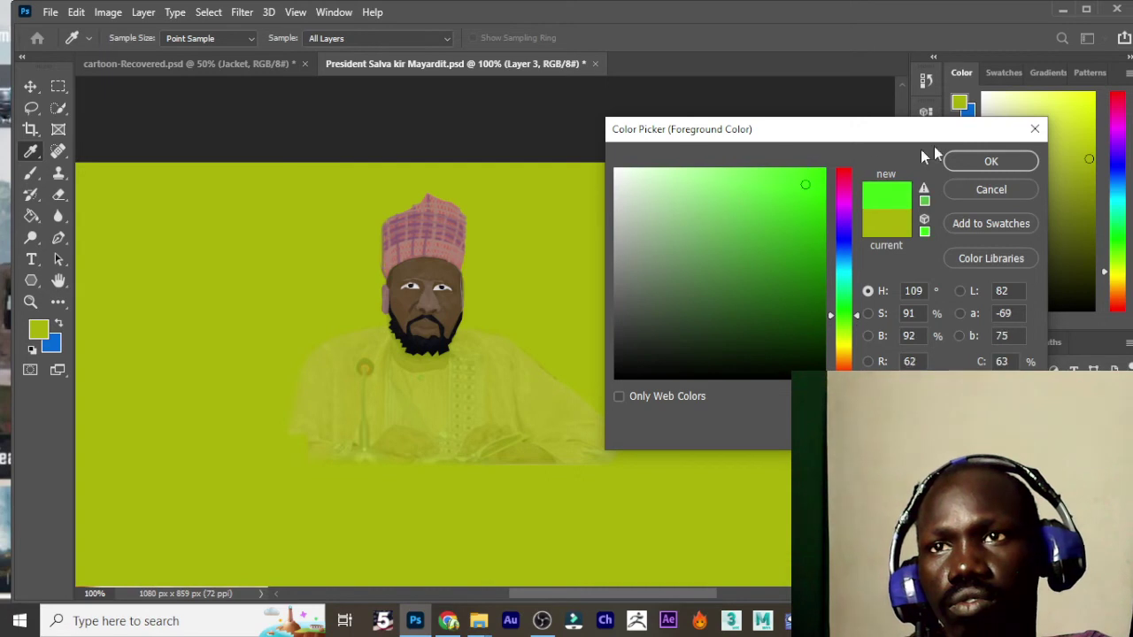
Step: Brush bright green over the entire background in broad vertical strokes, replacing the yellow-green
left_click(991, 161)
key("b")
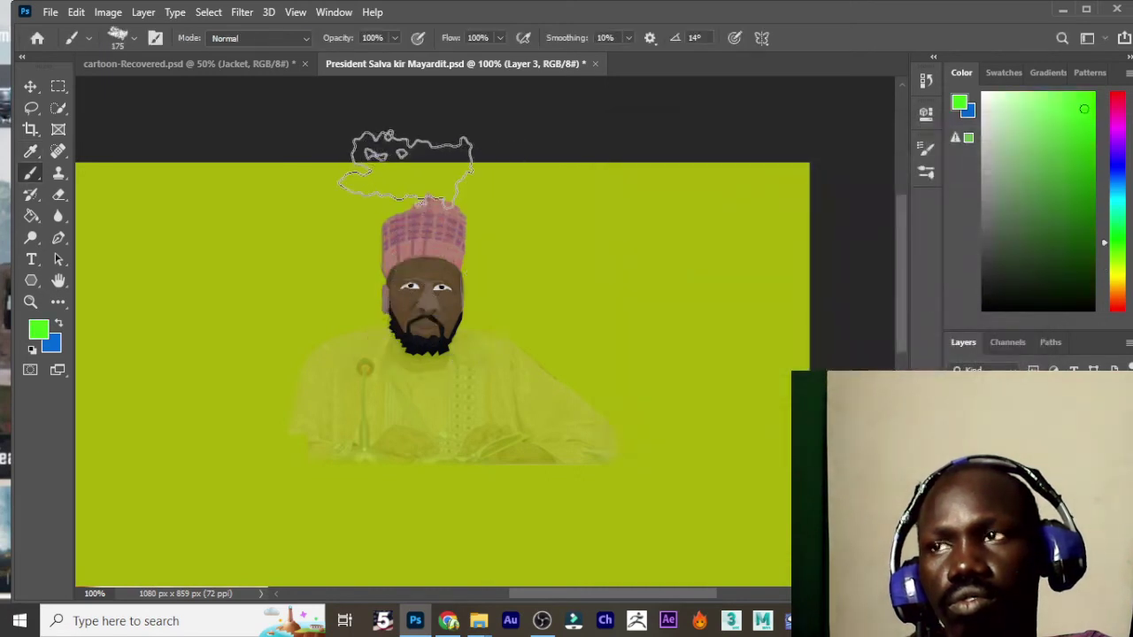
left_click_drag(403, 158, 389, 592)
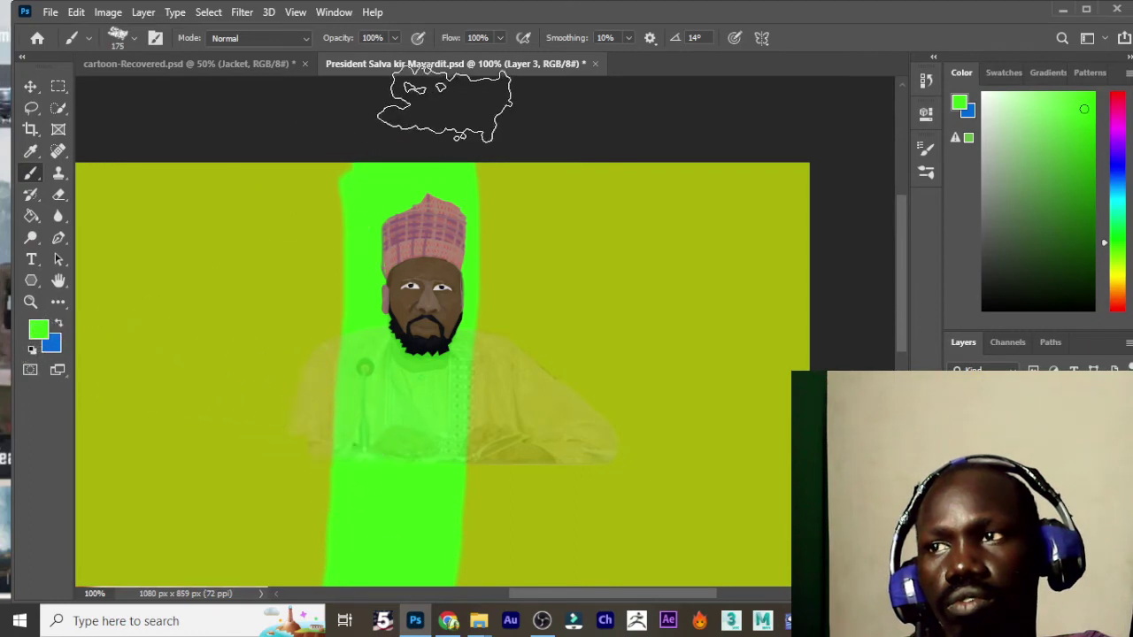
left_click_drag(505, 155, 592, 586)
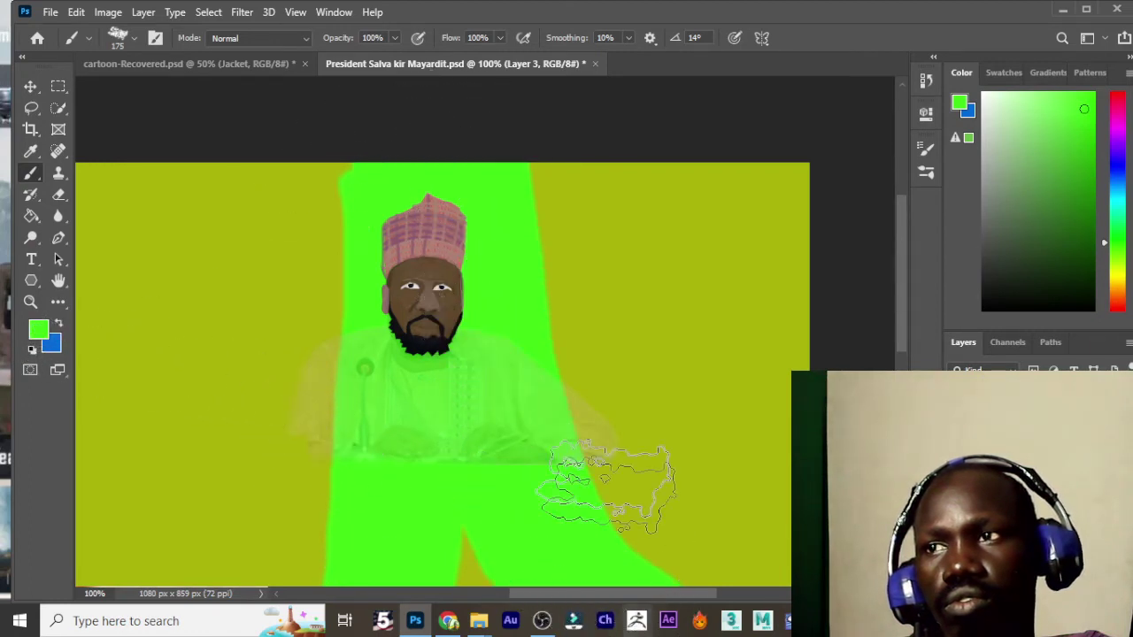
left_click_drag(354, 124, 155, 602)
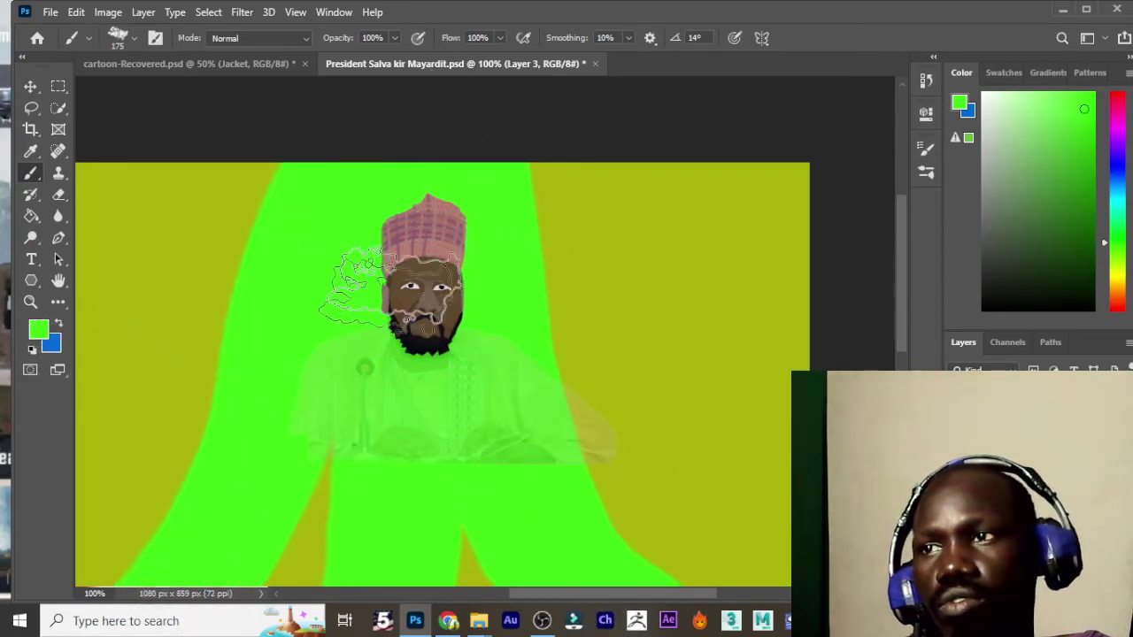
mouse_move(469, 102)
left_mouse_down()
mouse_move(721, 554)
mouse_move(133, 354)
mouse_move(319, 71)
mouse_move(227, 101)
mouse_move(328, 257)
mouse_move(182, 576)
mouse_move(327, 593)
mouse_move(443, 447)
left_mouse_up()
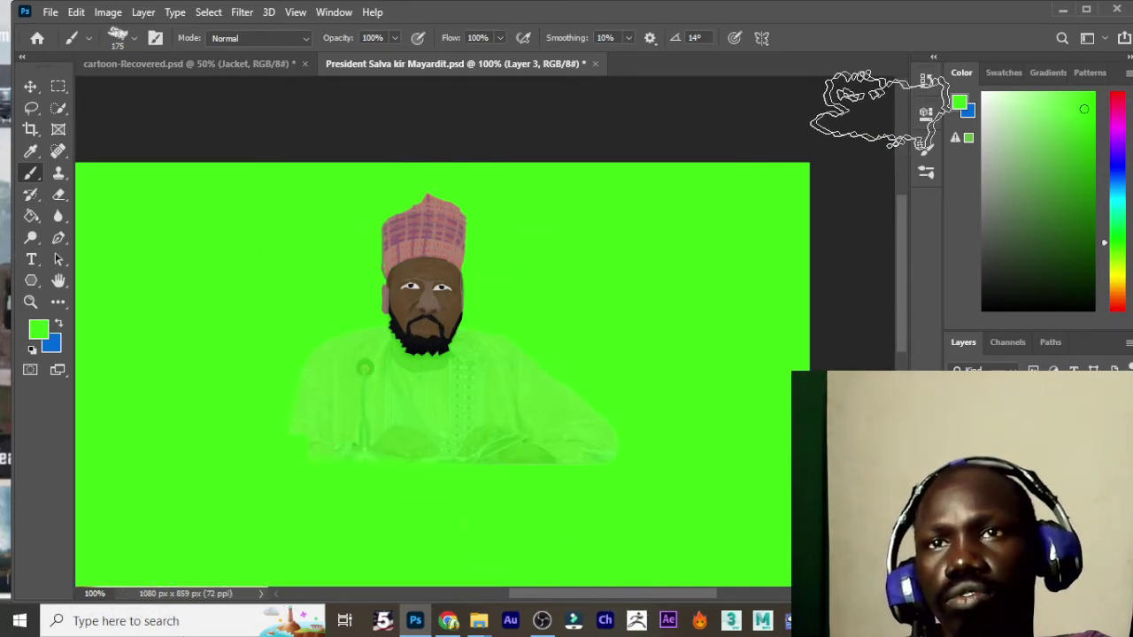
left_click(960, 104)
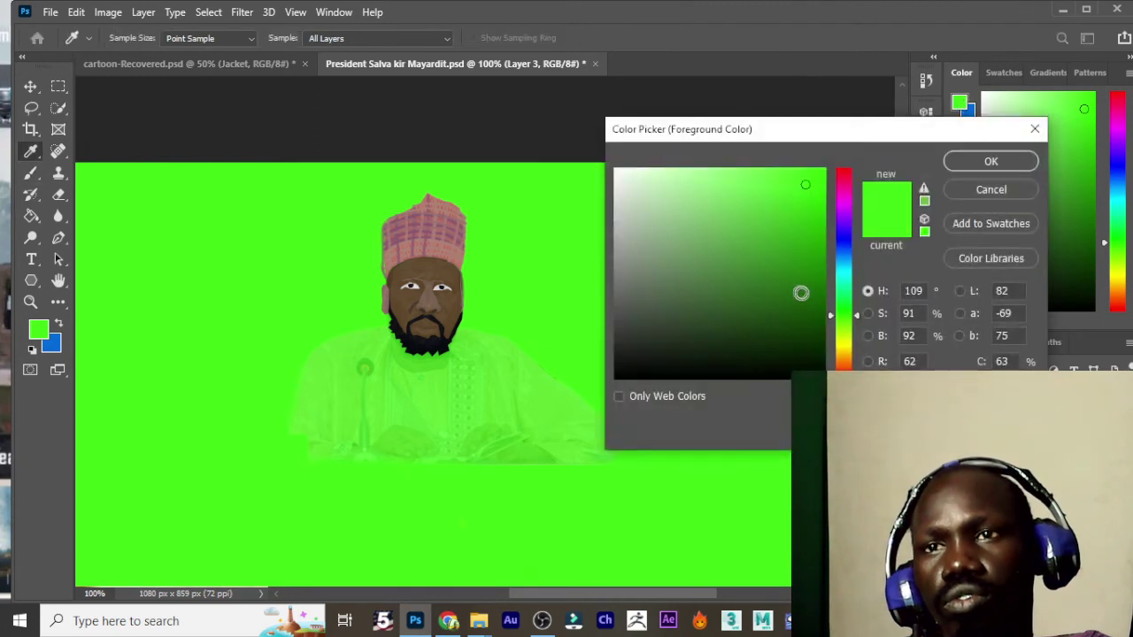
Step: Choose blue at hue 240 and brush a wide diagonal band, leaving green top-left and bottom-right corners
type("240")
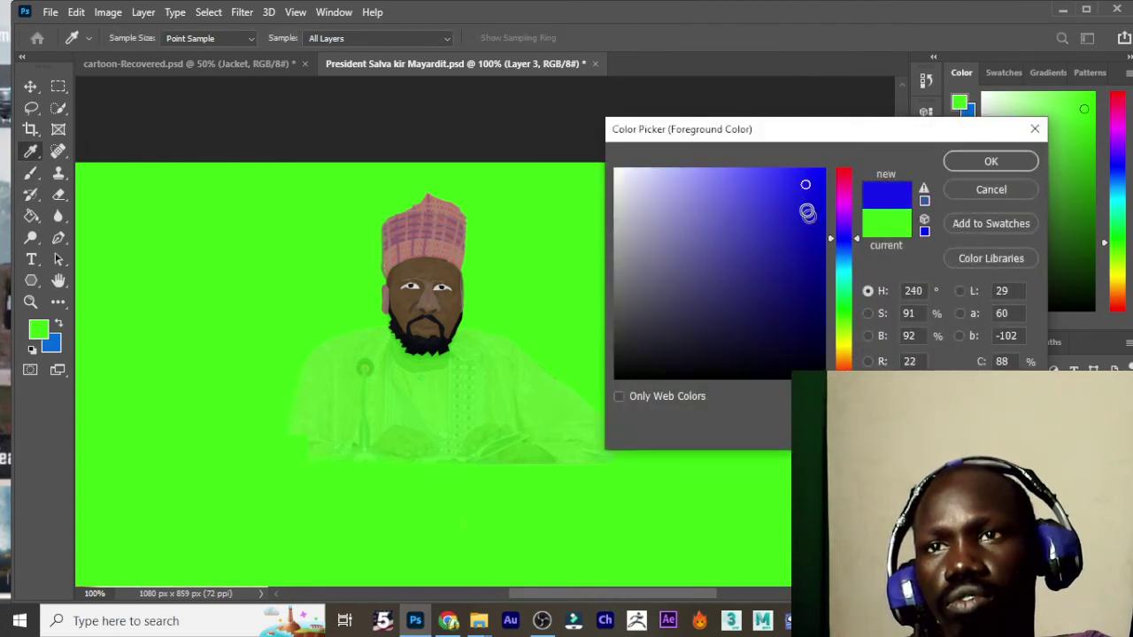
left_click(966, 162)
key("b")
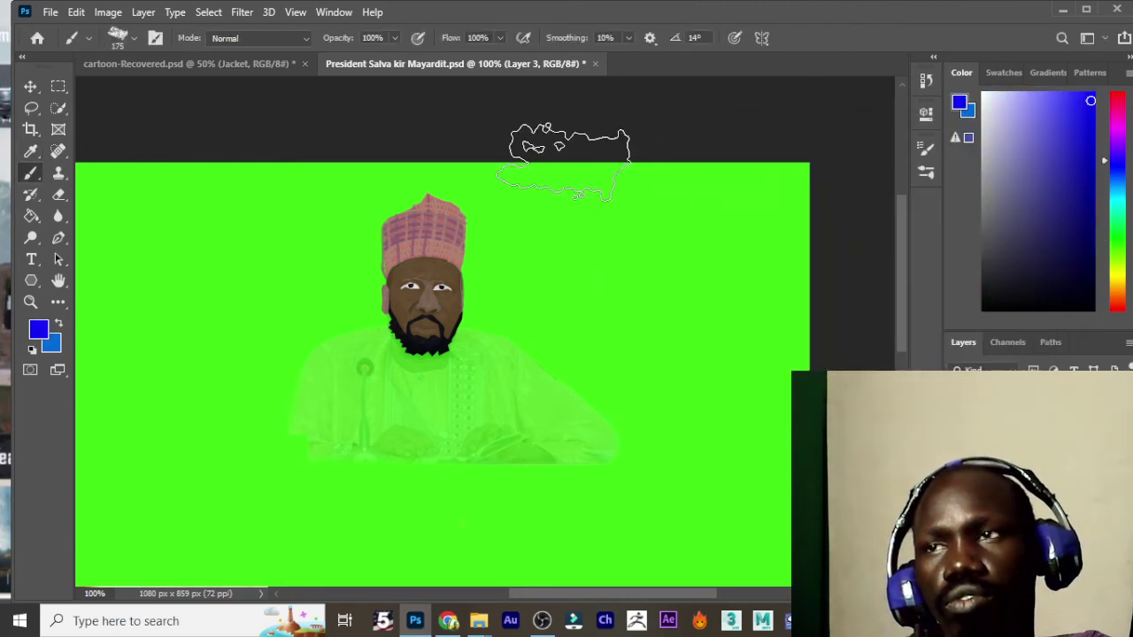
mouse_move(567, 155)
left_mouse_down()
mouse_move(160, 580)
mouse_move(548, 208)
mouse_move(177, 602)
mouse_move(759, 139)
mouse_move(329, 582)
mouse_move(569, 535)
mouse_move(743, 398)
left_mouse_up()
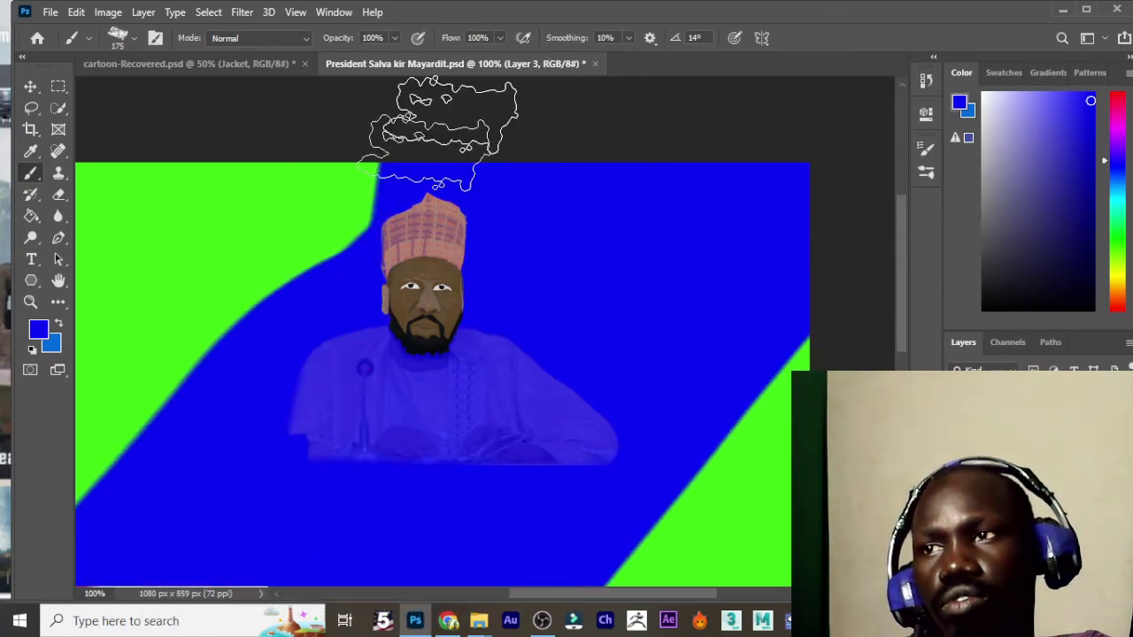
left_click_drag(430, 102, 177, 505)
left_click_drag(204, 403, 173, 501)
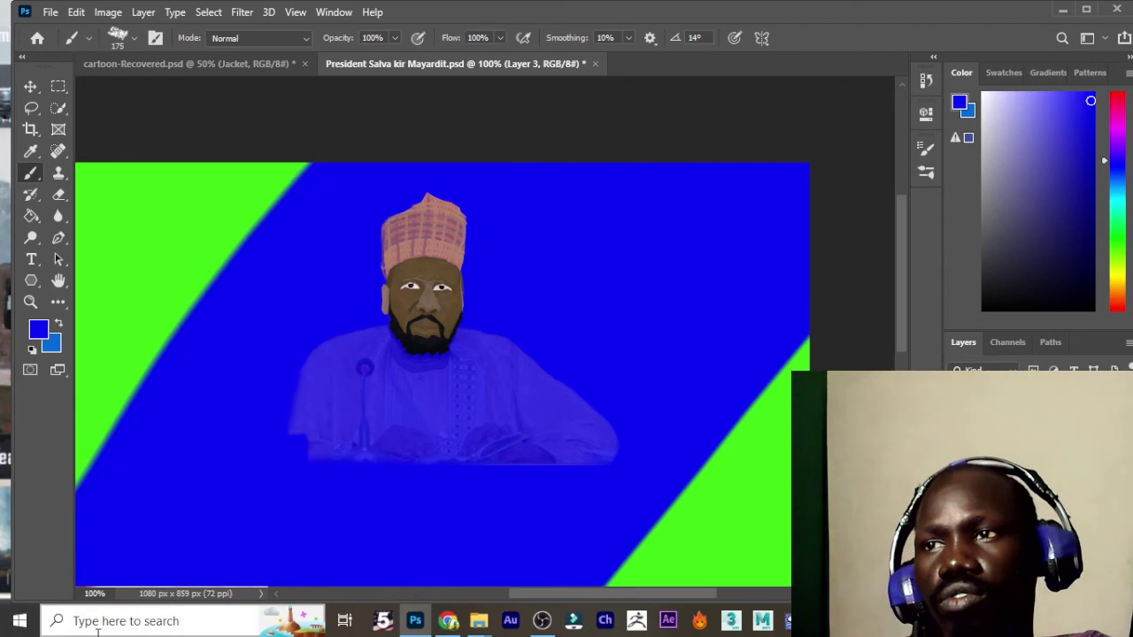